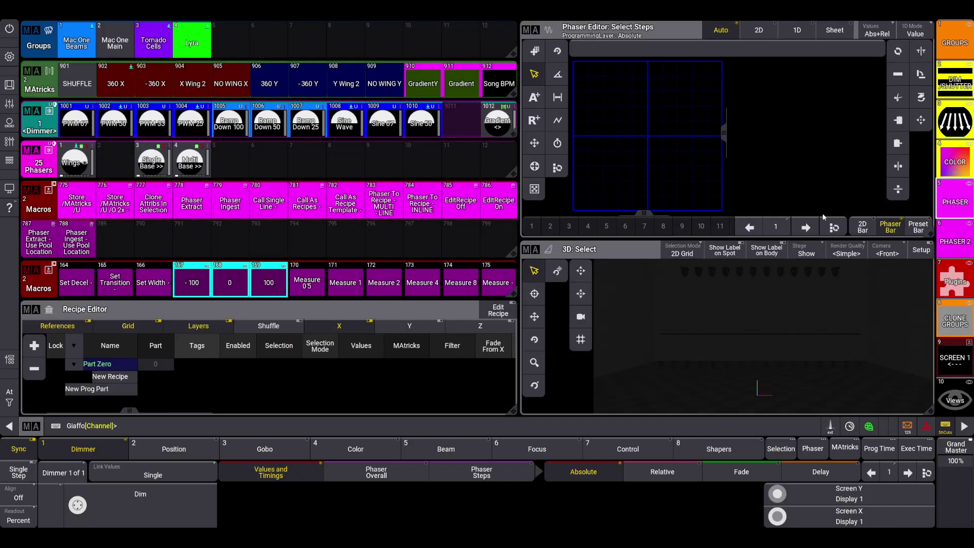
# View the Phaser Workflow plugin's import options in the Plugins view, close them and return to the PHASER view
pyautogui.click(939, 274)
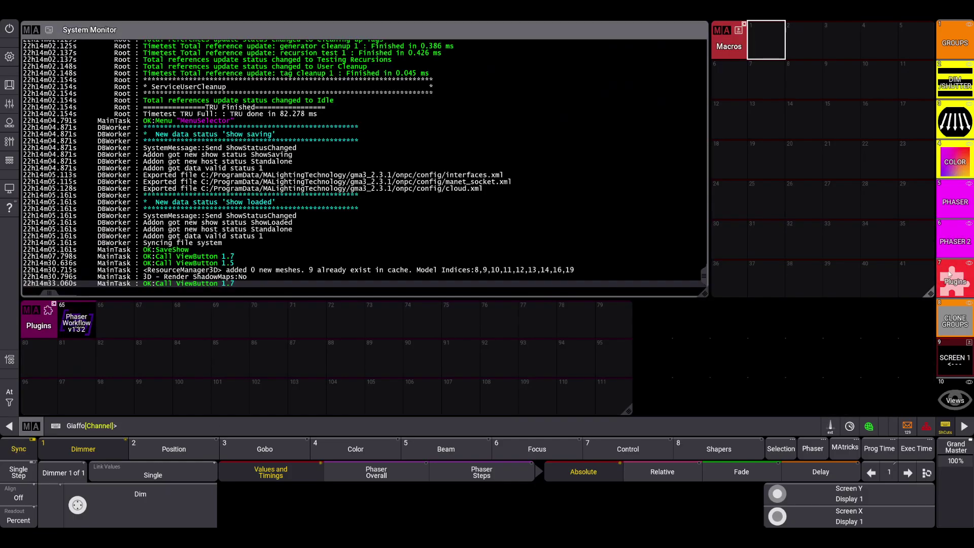
pyautogui.click(76, 323)
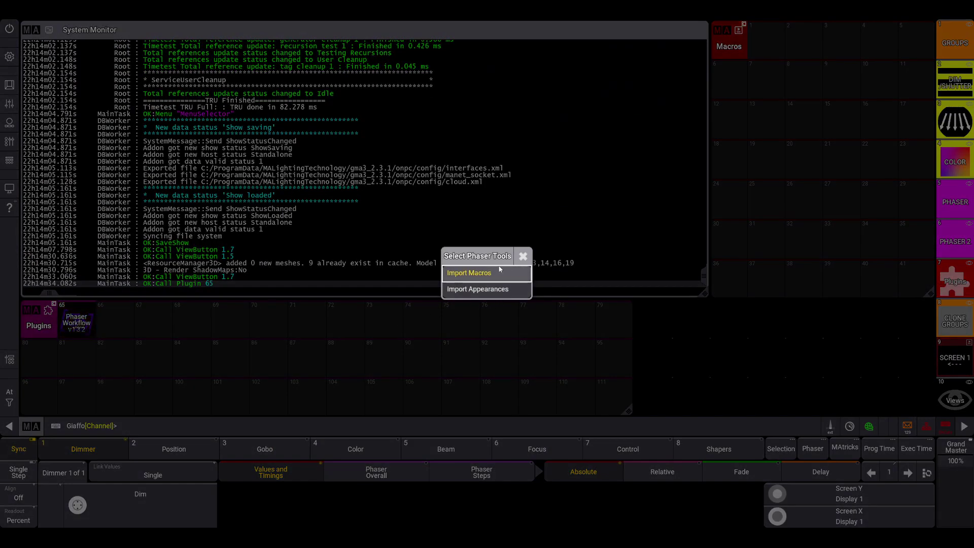
pyautogui.click(524, 256)
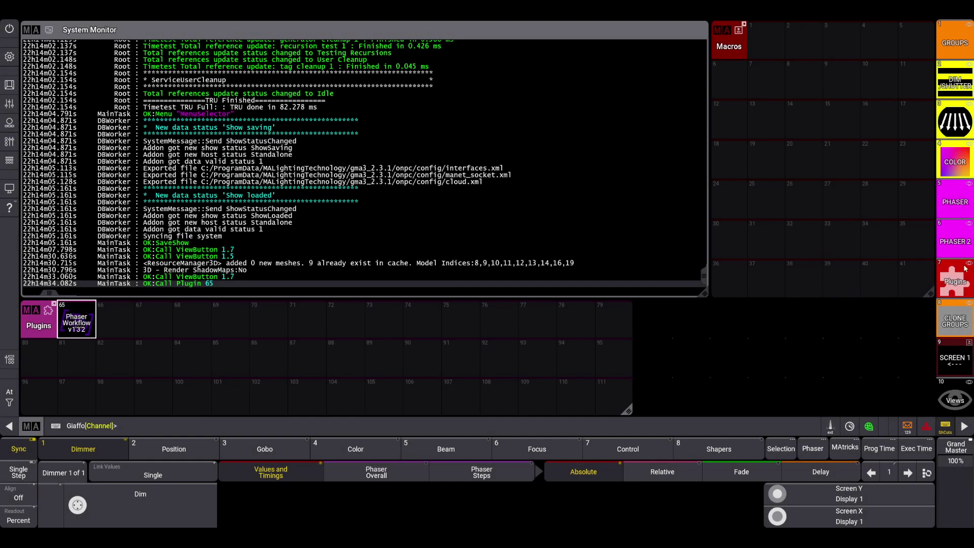
pyautogui.click(956, 197)
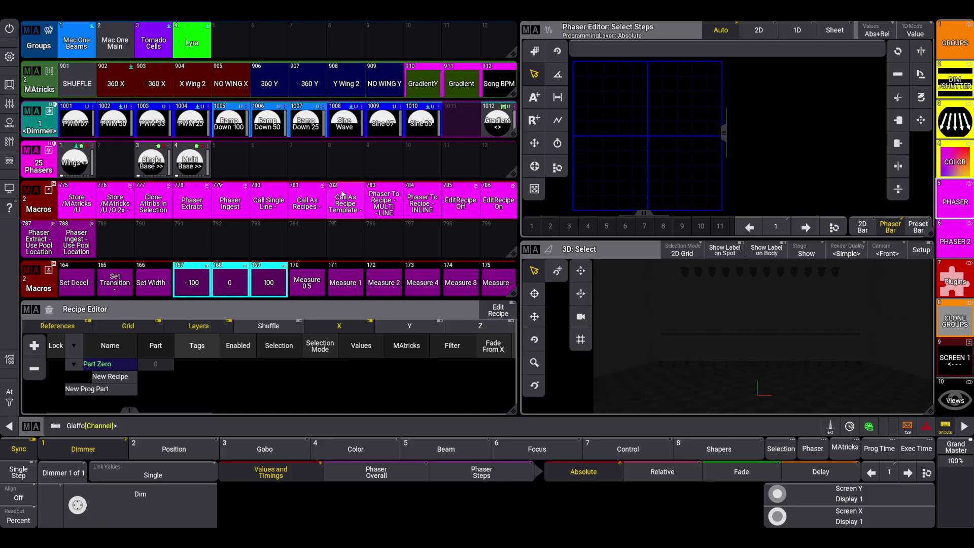
# Open the Call As Recipe Template macro for editing and examine its command lines
pyautogui.moveTo(343, 194); pyautogui.dragTo(327, 167)
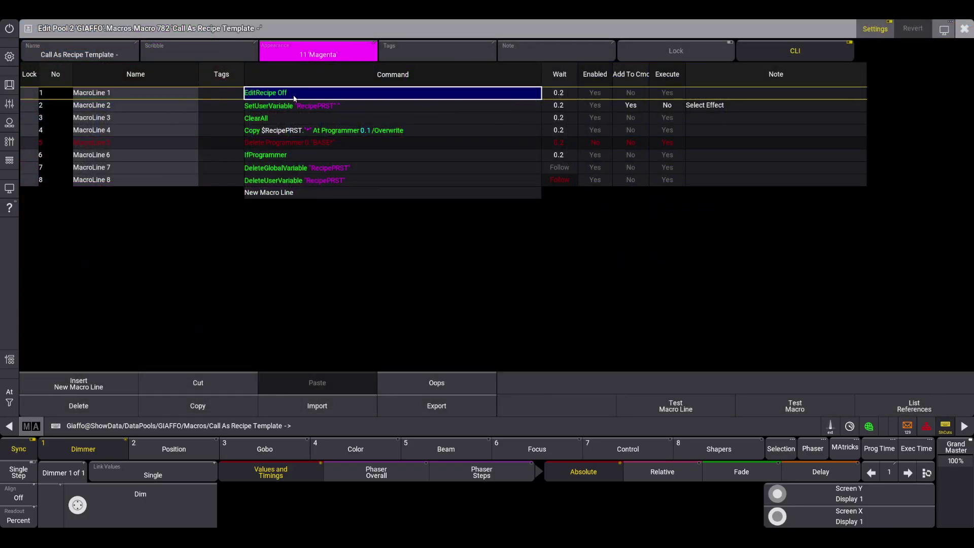
pyautogui.click(278, 108)
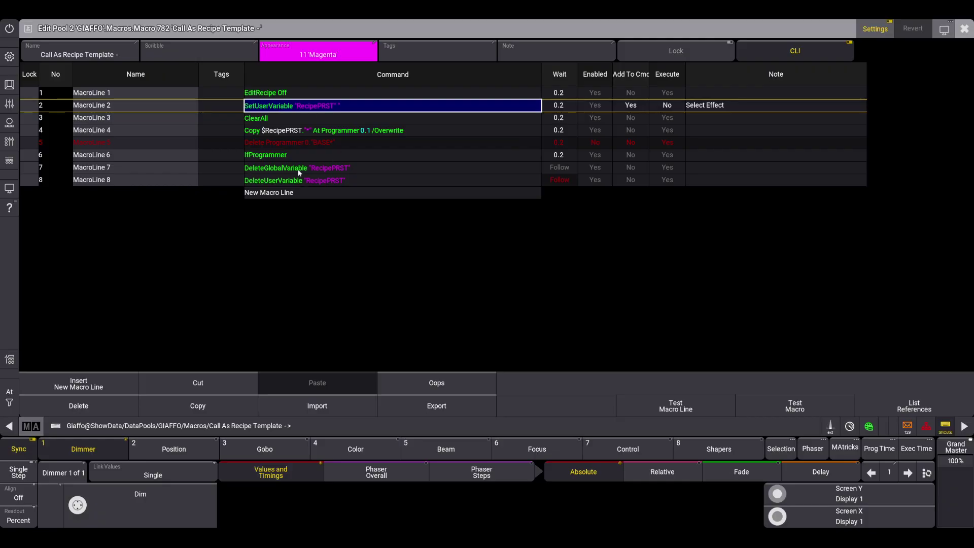
pyautogui.click(304, 191)
pyautogui.moveTo(303, 191); pyautogui.dragTo(305, 184)
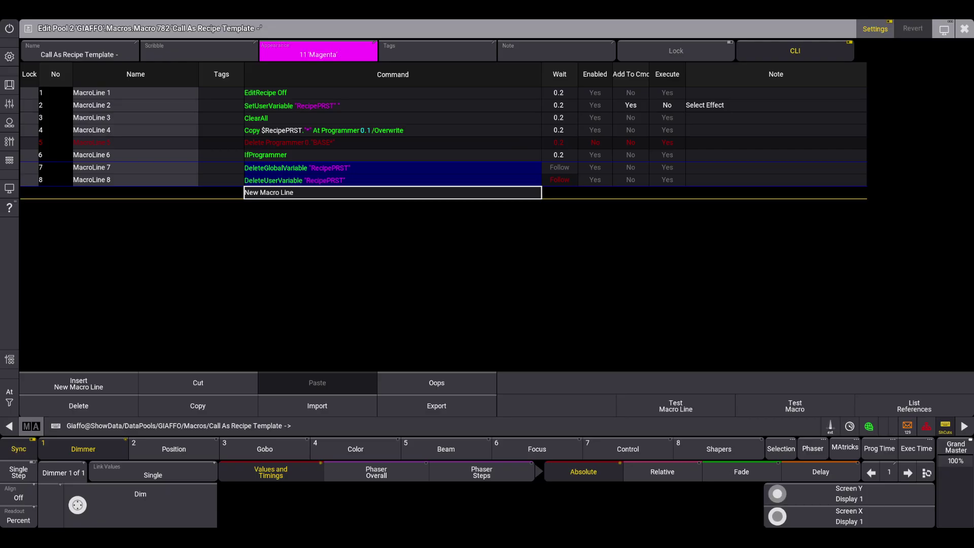
pyautogui.click(944, 29)
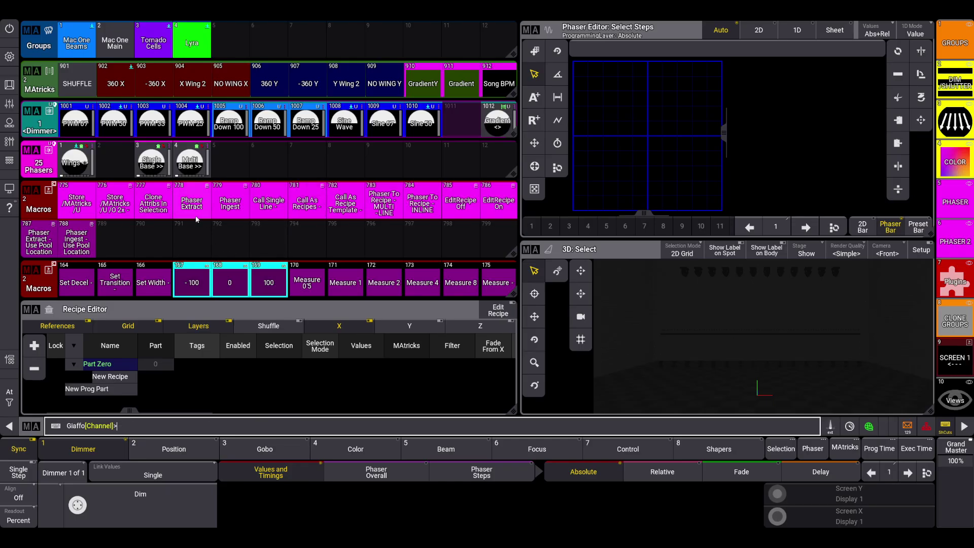
# Move the Single Base >> phaser preset to slot 6 and try a Phaser Extract, aborting the preset overwrite
pyautogui.moveTo(152, 165); pyautogui.dragTo(259, 179)
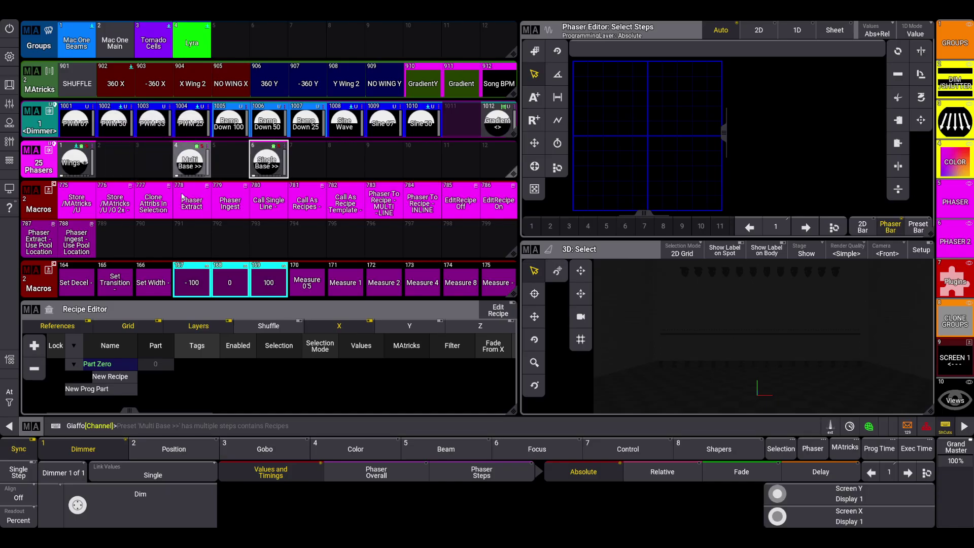
pyautogui.click(197, 176)
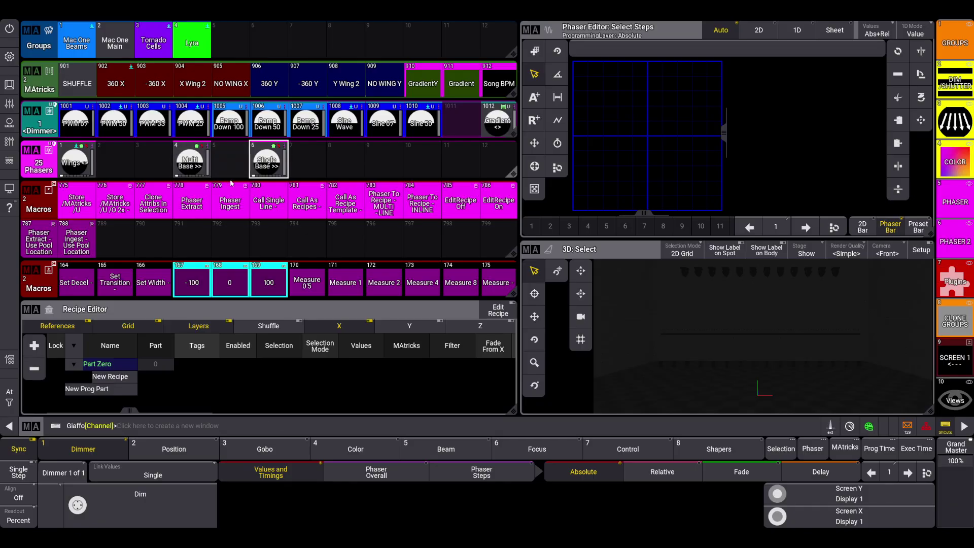
pyautogui.click(257, 171)
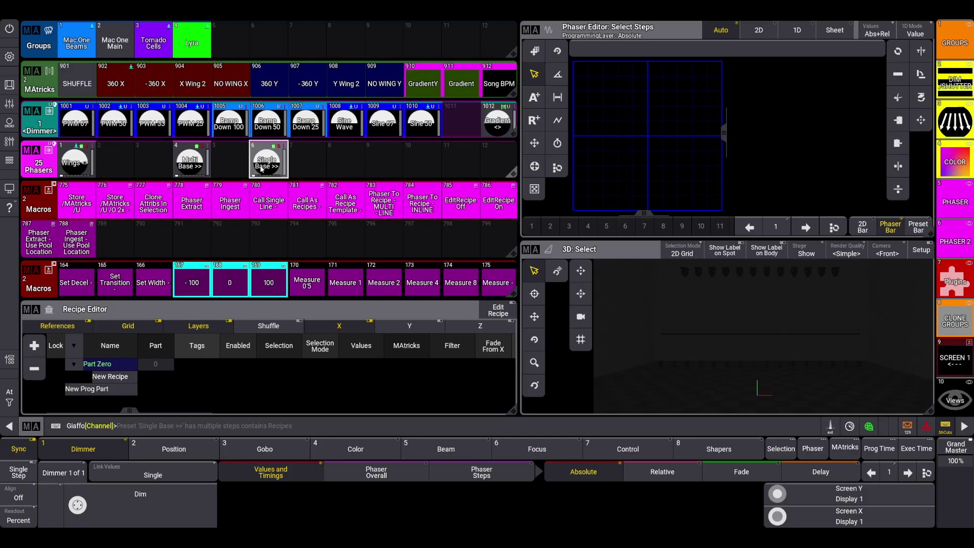
pyautogui.click(204, 212)
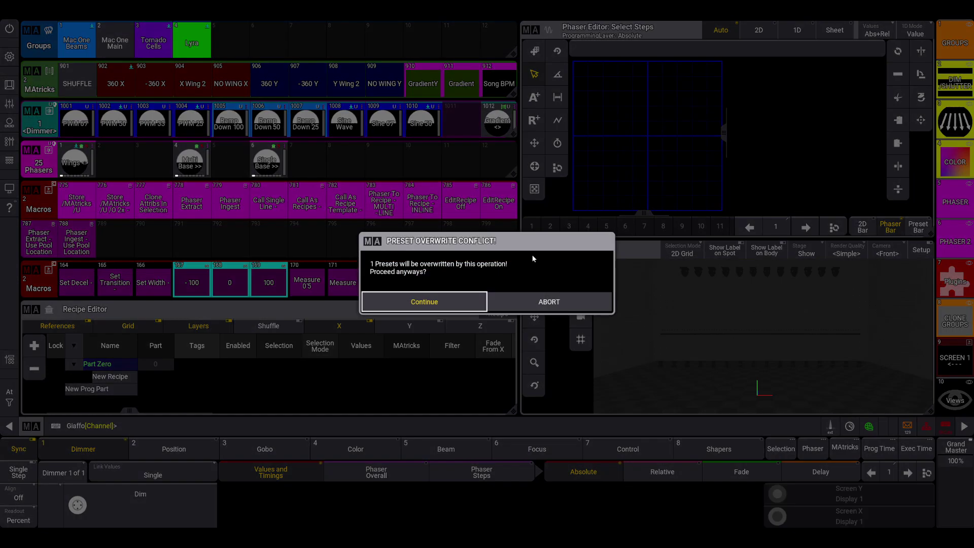
pyautogui.click(549, 302)
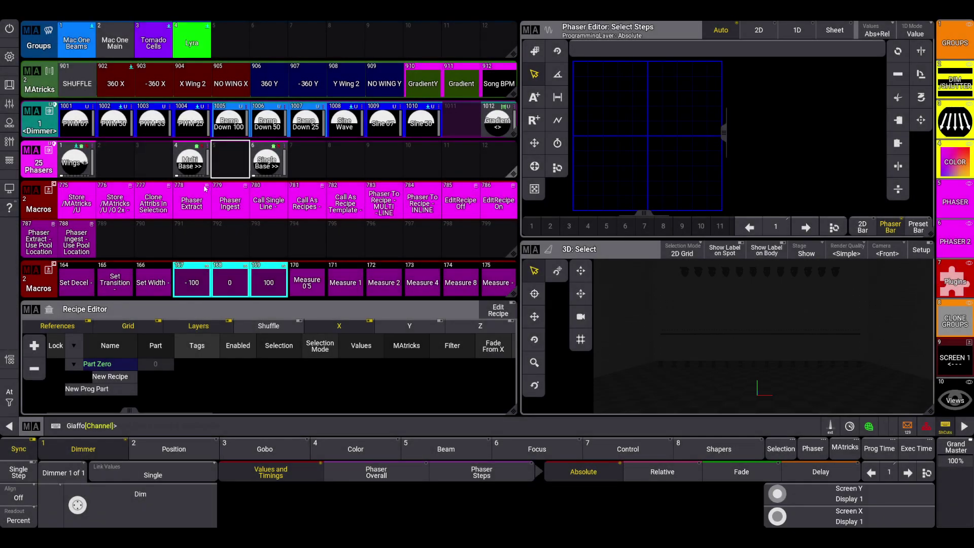
# Open the Multi Base >> phaser preset and examine the values of its Base 1 to Base 3 recipe lines
pyautogui.moveTo(190, 163); pyautogui.dragTo(168, 121)
pyautogui.moveTo(442, 139); pyautogui.dragTo(474, 212)
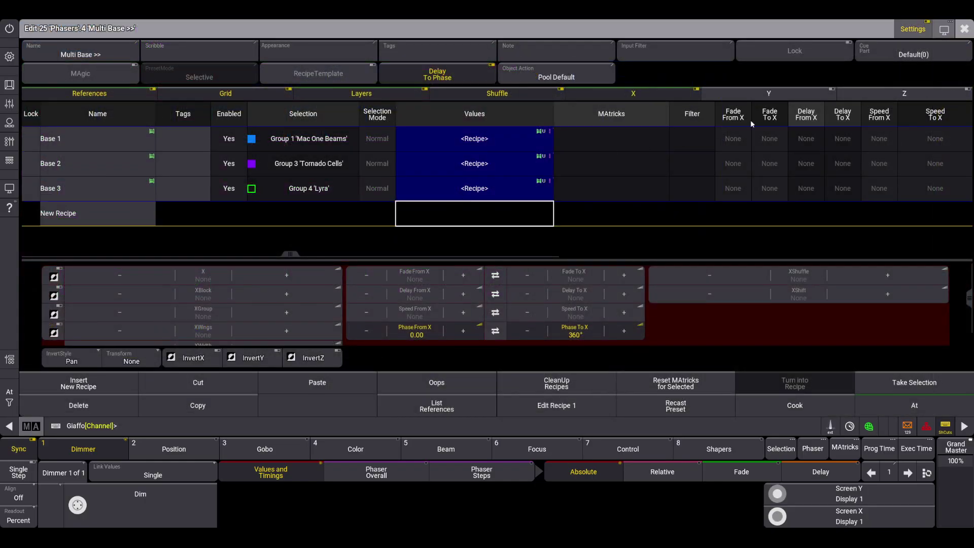
pyautogui.click(965, 29)
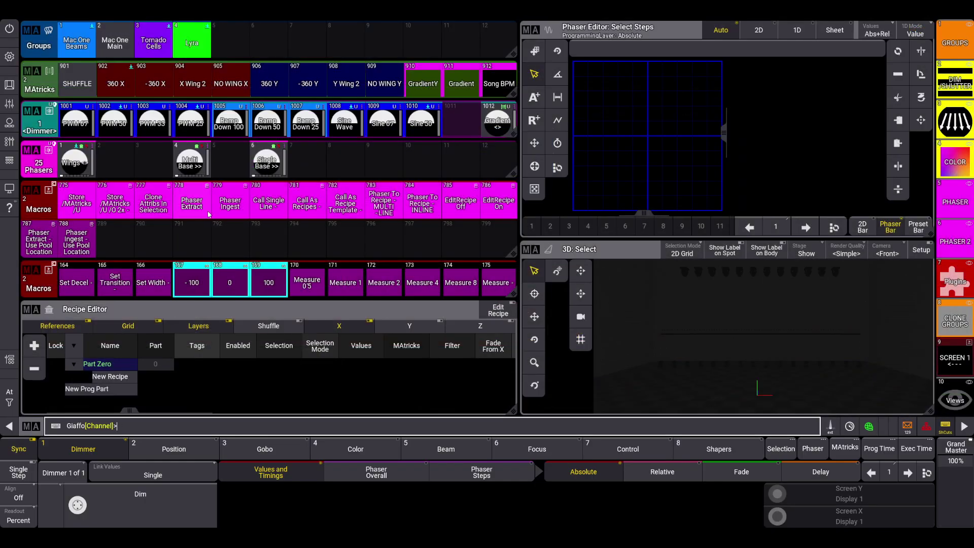
# Try Phaser Extract and Phaser Ingest on the Multi Base >> preset, aborting the overwrite of an existing preset
pyautogui.click(208, 214)
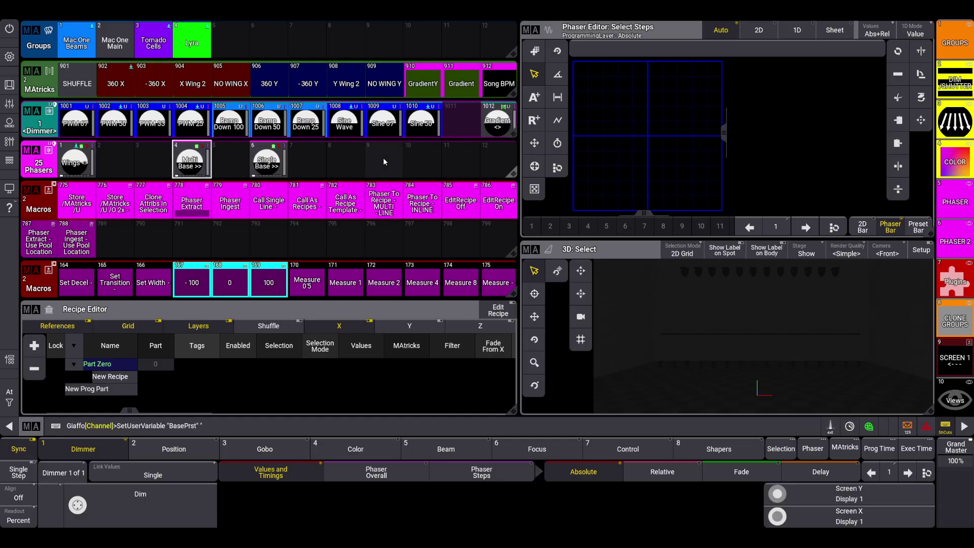
pyautogui.click(231, 203)
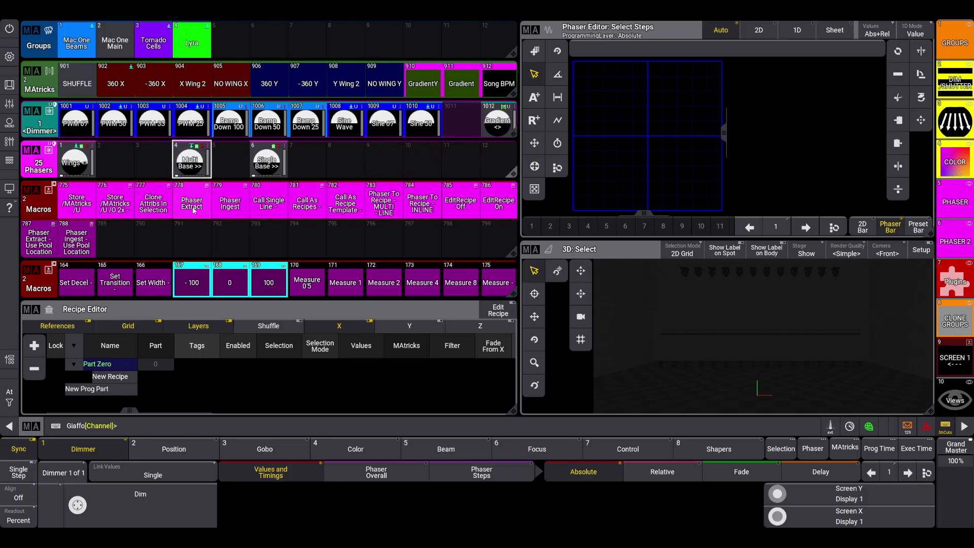
pyautogui.click(271, 204)
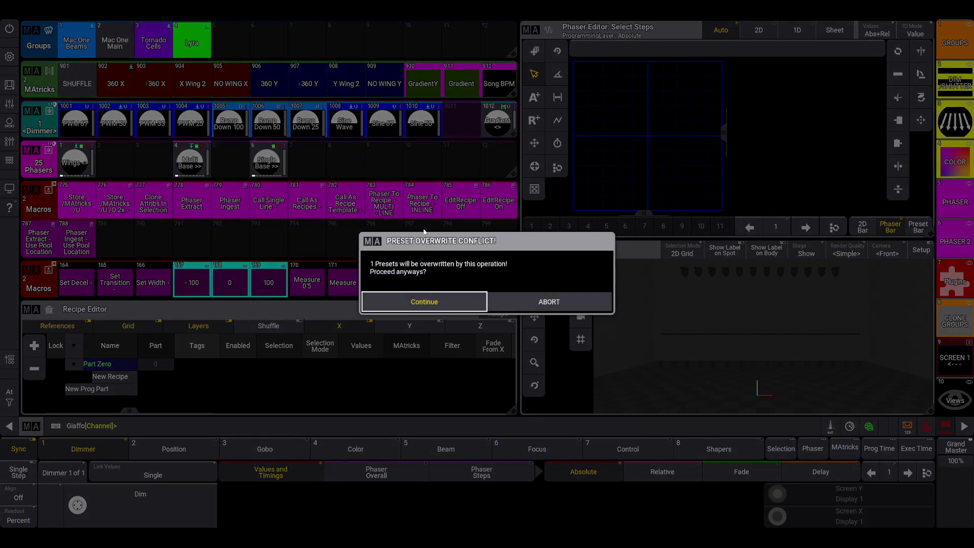
pyautogui.click(539, 303)
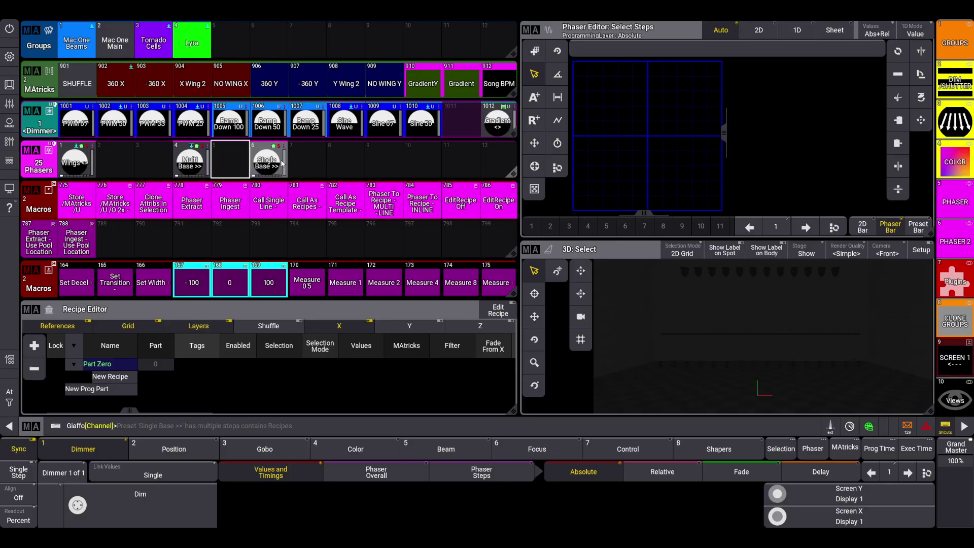
# Move the Single Base >> phaser preset from slot 6 to slot 3 of the Phasers pool
pyautogui.moveTo(283, 163); pyautogui.dragTo(300, 161)
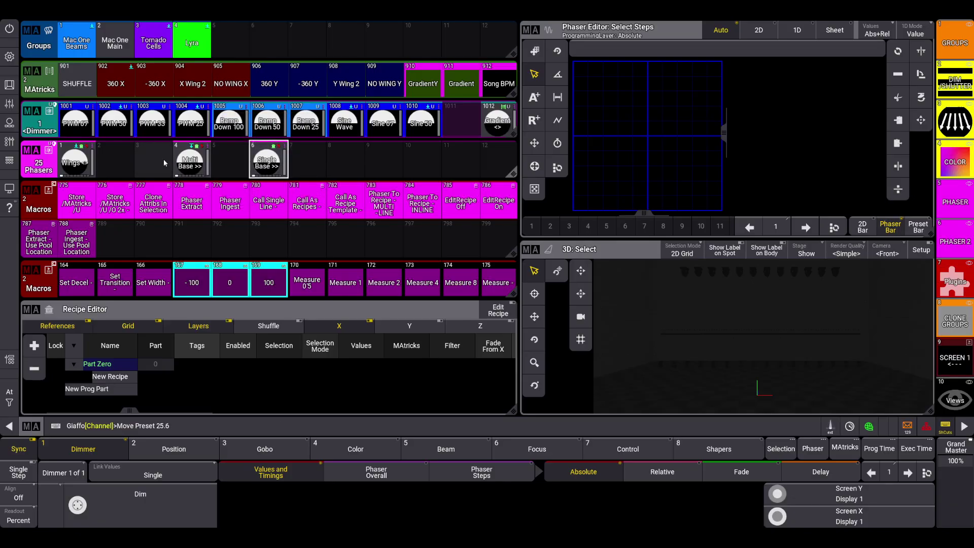
pyautogui.click(165, 163)
pyautogui.click(264, 166)
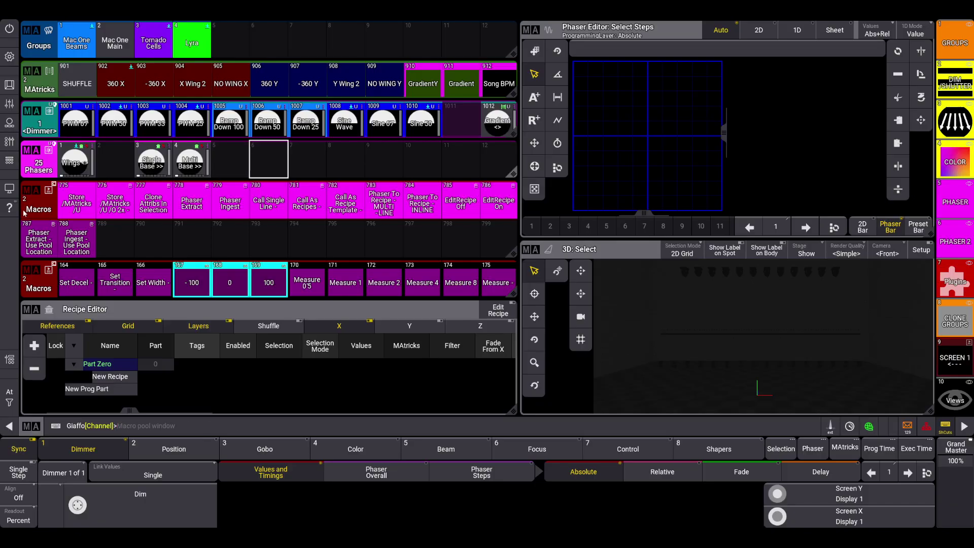
# Read the usage note of the Clone Attribs In Selection macro and close it
pyautogui.click(38, 239)
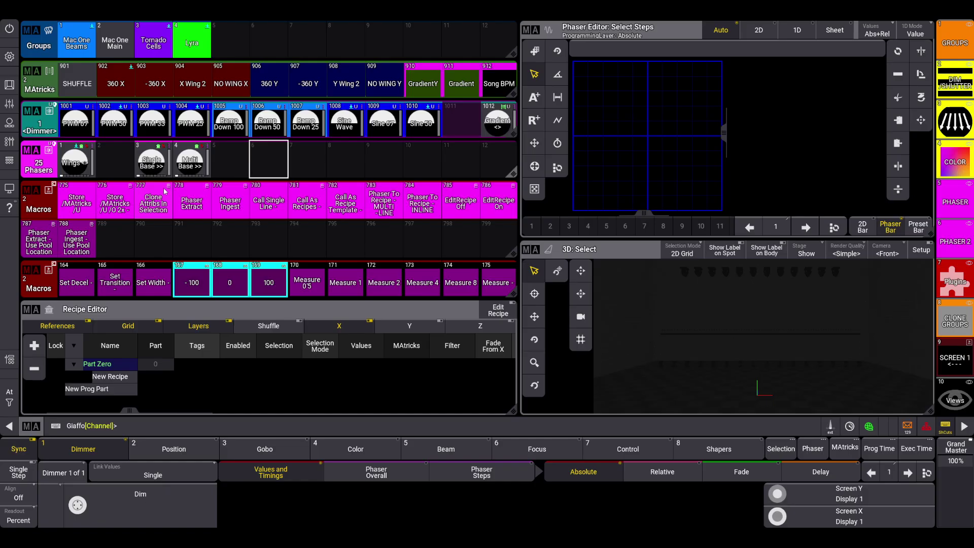
pyautogui.moveTo(165, 191); pyautogui.dragTo(153, 173)
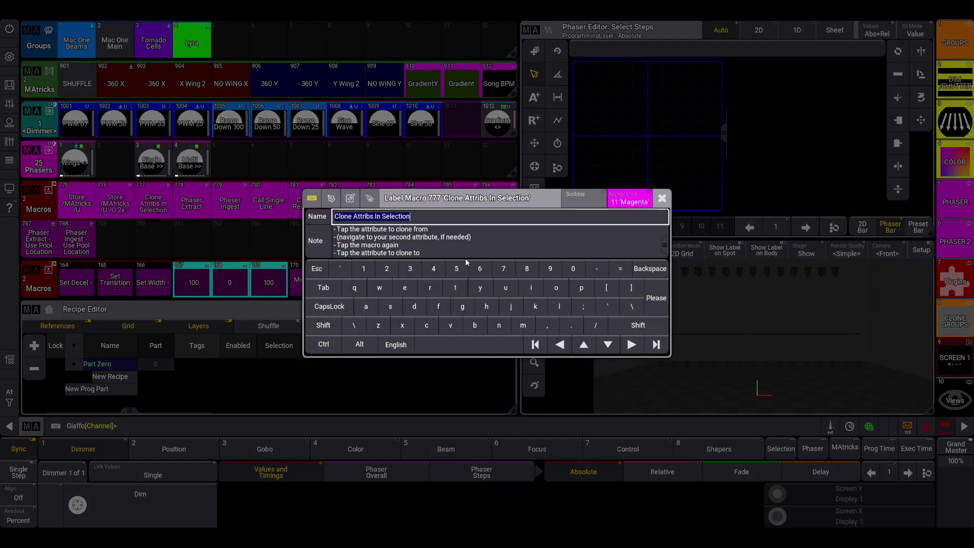
pyautogui.click(459, 250)
pyautogui.scroll(2, 446, 247)
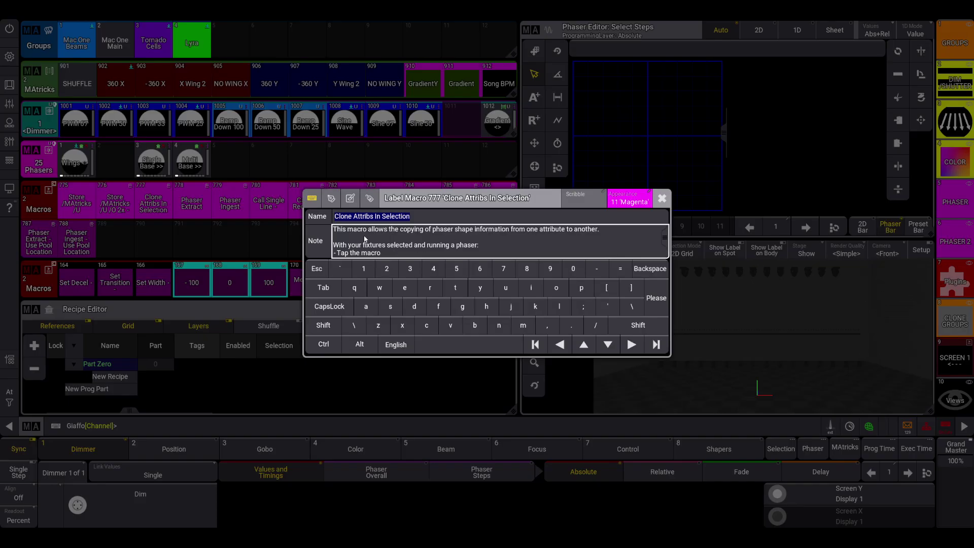
pyautogui.click(656, 197)
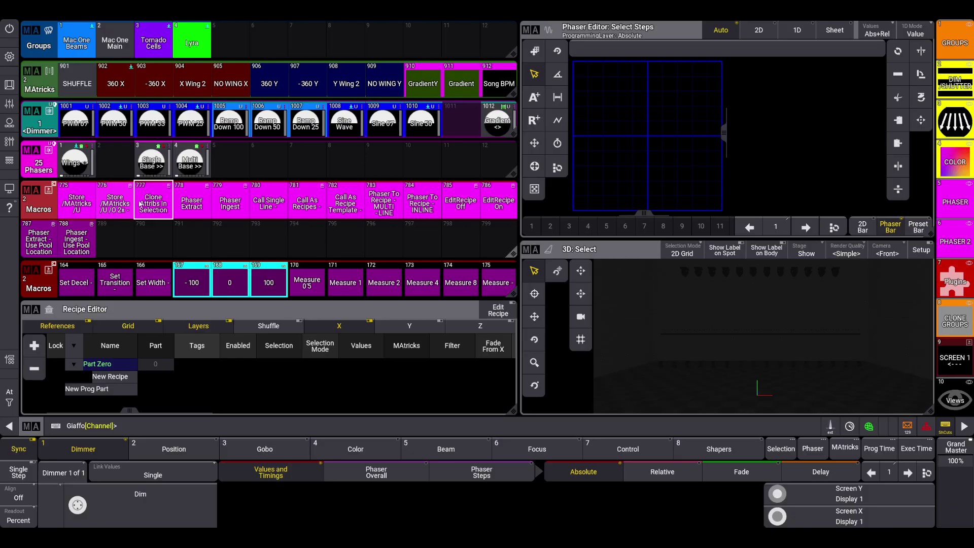
# Extract the Multi Base >> phaser's bases into presets starting at slot 6, and ingest them back into the recipe preset
pyautogui.click(144, 202)
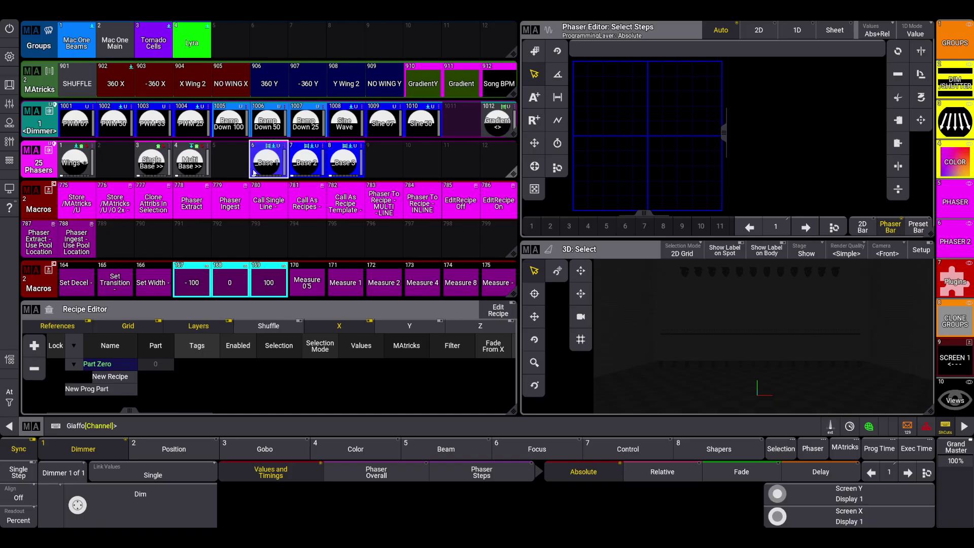
pyautogui.click(254, 172)
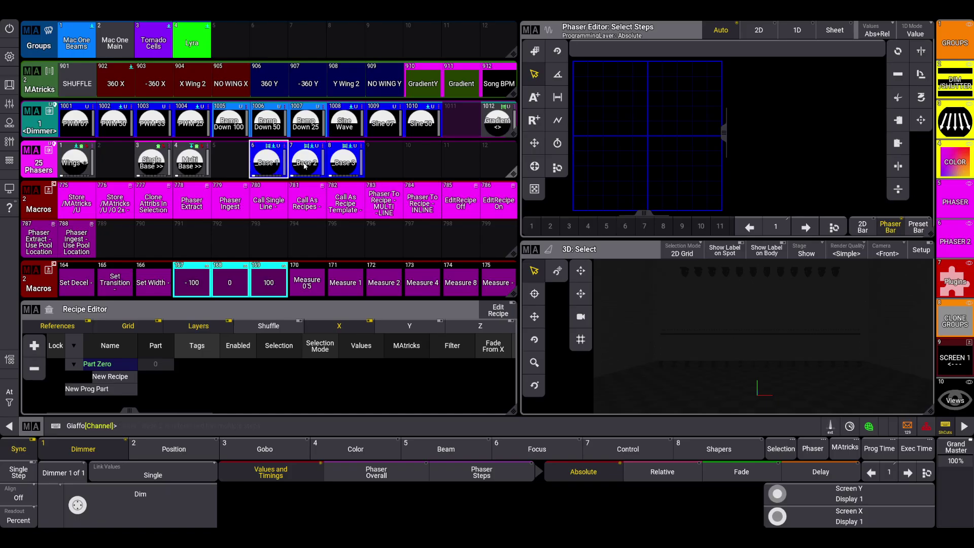
pyautogui.click(276, 170)
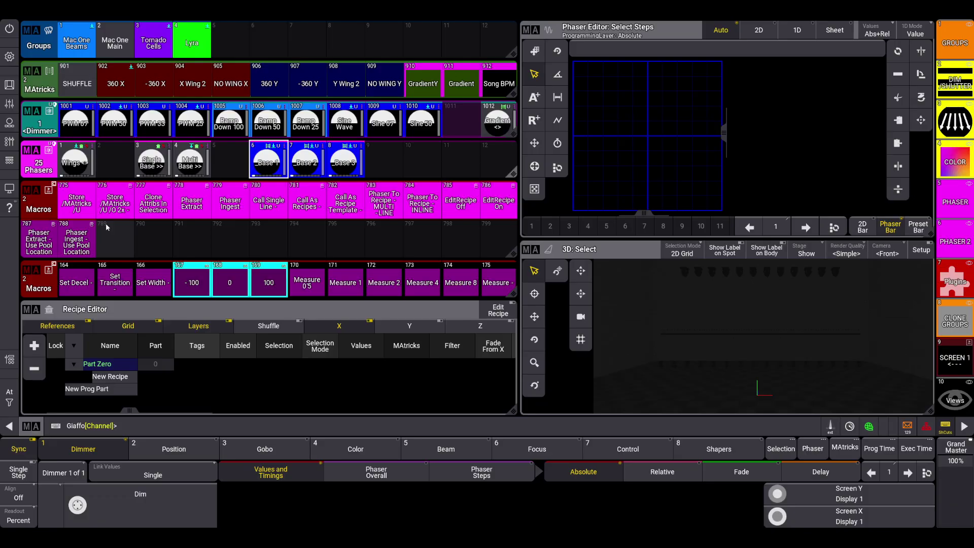
pyautogui.click(230, 200)
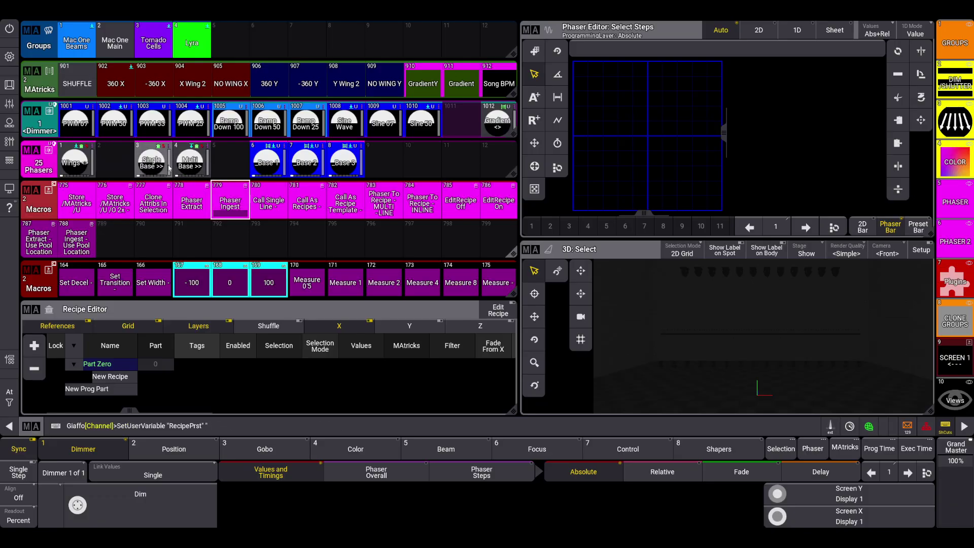
# Apply the Ramp Down 50 dimmer phaser to the Lyra group and go to its second step
pyautogui.click(192, 43)
pyautogui.click(268, 122)
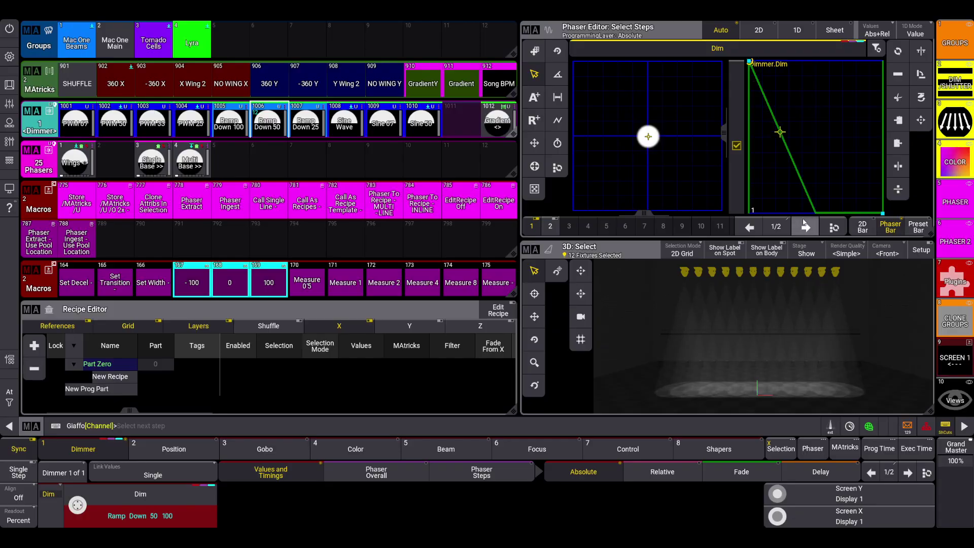
pyautogui.click(806, 226)
# Reshape the dimmer phaser's ramp and store it in slot 6 of the Phasers pool, recalling it on the selected fixtures
pyautogui.click(890, 226)
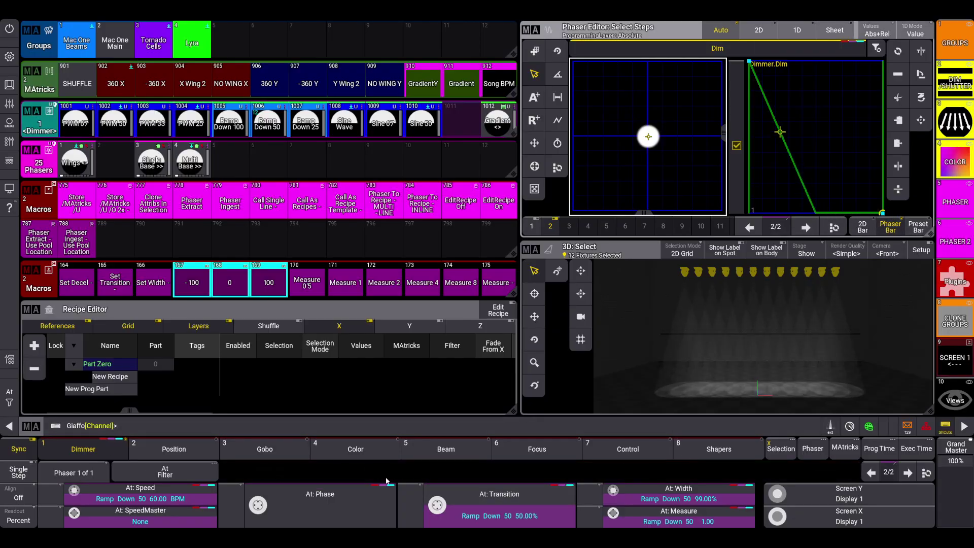
pyautogui.moveTo(445, 526); pyautogui.dragTo(333, 378)
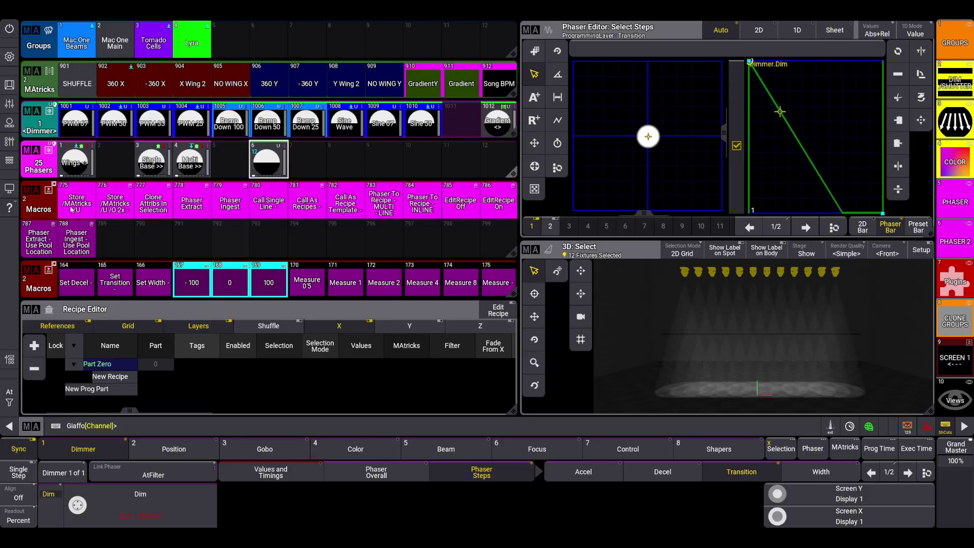
pyautogui.click(272, 163)
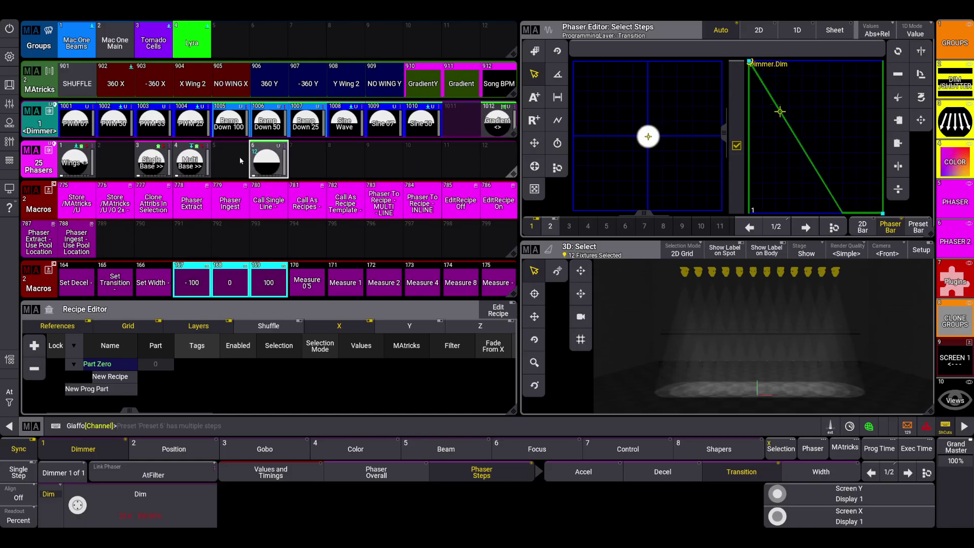
pyautogui.click(266, 162)
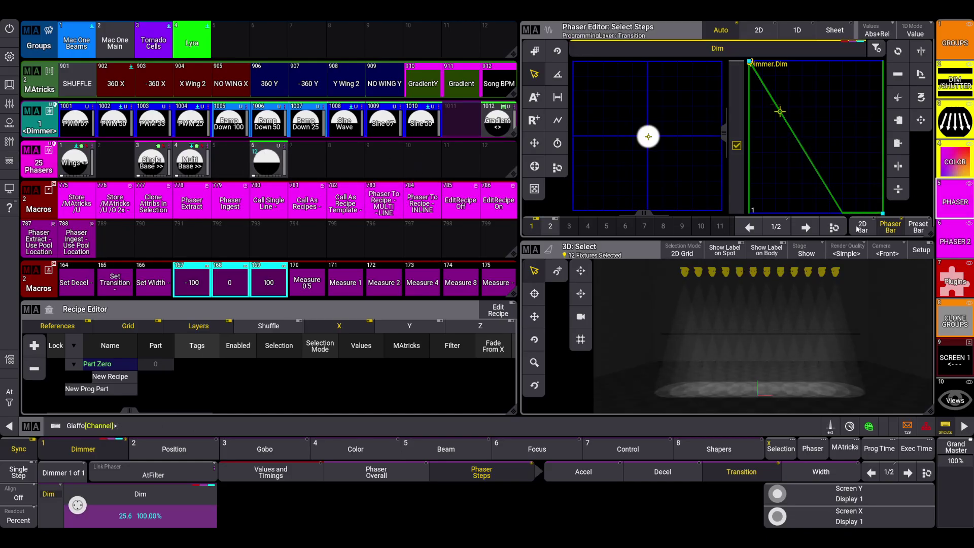
# Integrate the dimmer presets 100 and 0 into the phaser's two steps and store the phaser in slot 7 of the Phasers pool
pyautogui.click(955, 241)
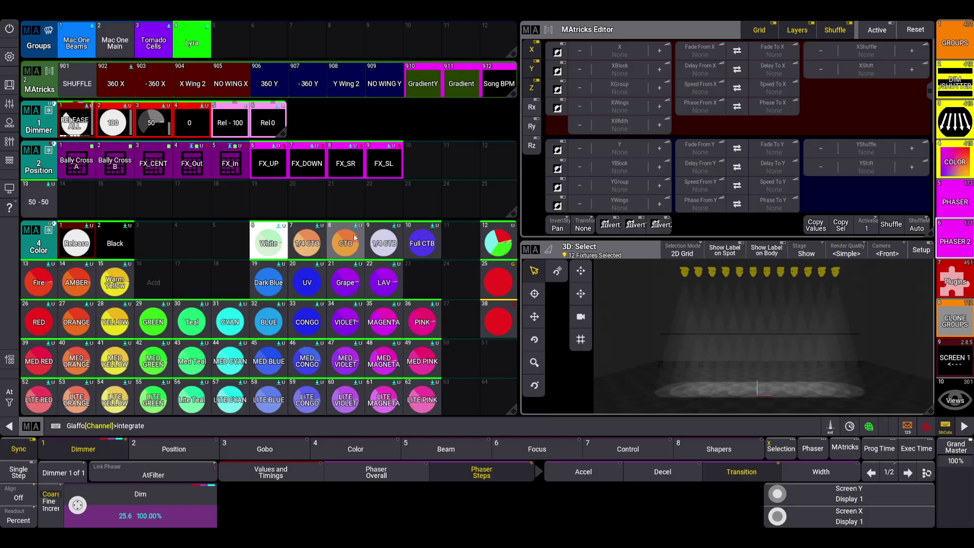
pyautogui.click(113, 124)
pyautogui.click(908, 473)
pyautogui.click(937, 205)
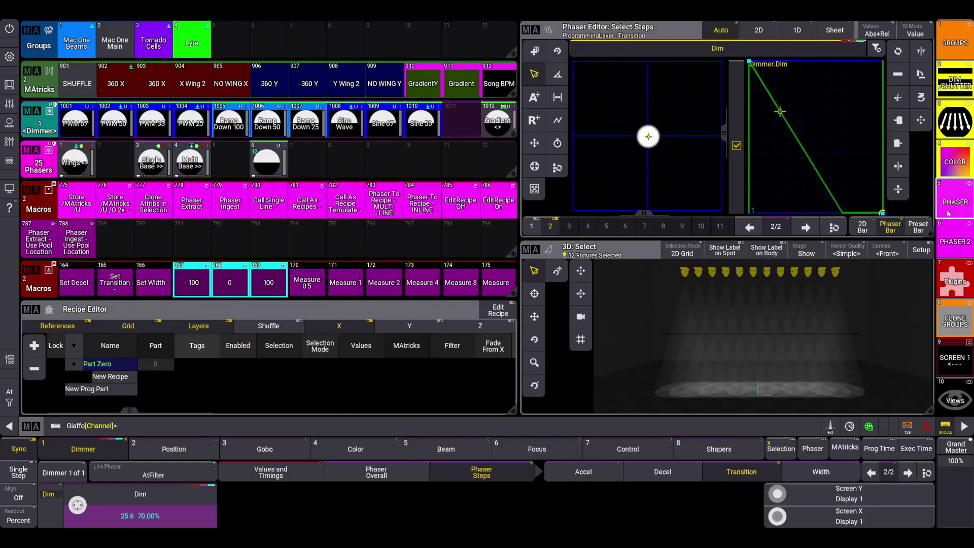
pyautogui.click(312, 162)
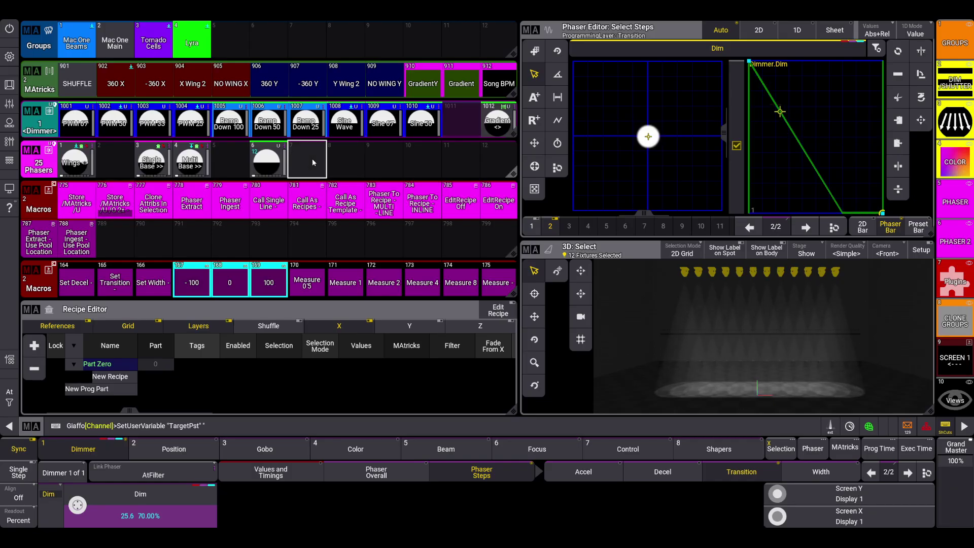
pyautogui.click(303, 127)
pyautogui.click(335, 125)
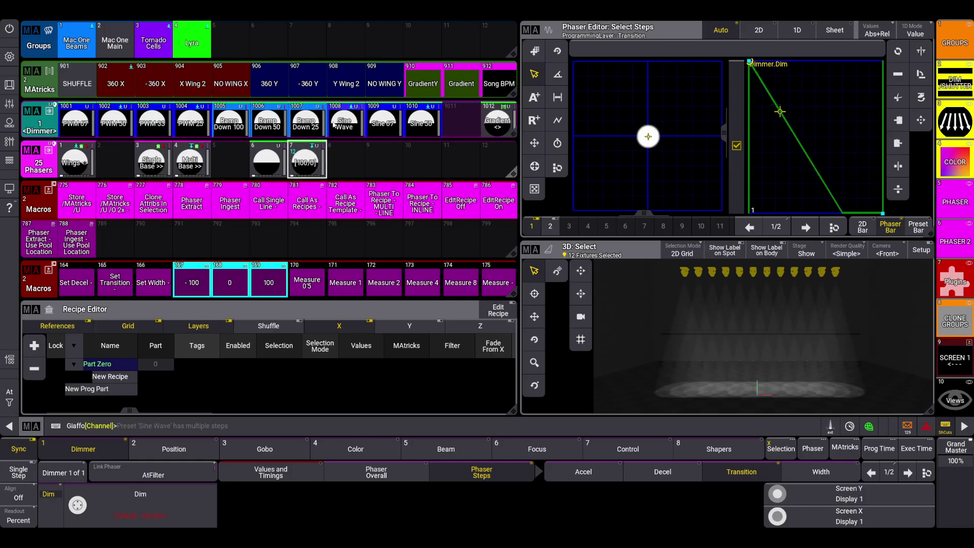
# Delete the phasers in slots 6 and 7 of the Phasers pool and clear the programmer
pyautogui.click(308, 171)
pyautogui.moveTo(308, 171); pyautogui.dragTo(343, 164)
pyautogui.moveTo(268, 163); pyautogui.dragTo(302, 162)
pyautogui.click(302, 163)
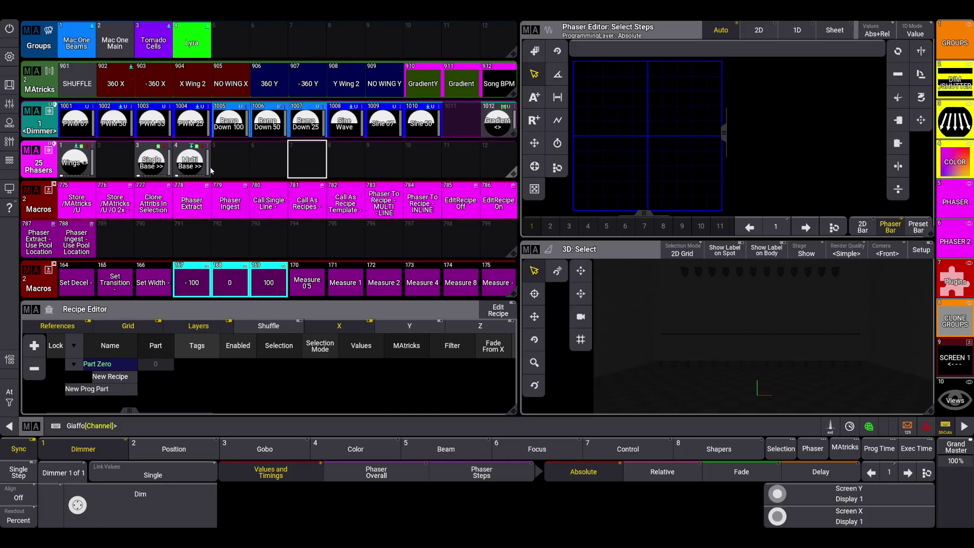
# Examine the Values cells of the recipe lines in the Single Base >> phaser and close its editor
pyautogui.click(151, 174)
pyautogui.rightClick(151, 174)
pyautogui.click(481, 221)
pyautogui.moveTo(482, 221); pyautogui.dragTo(482, 221)
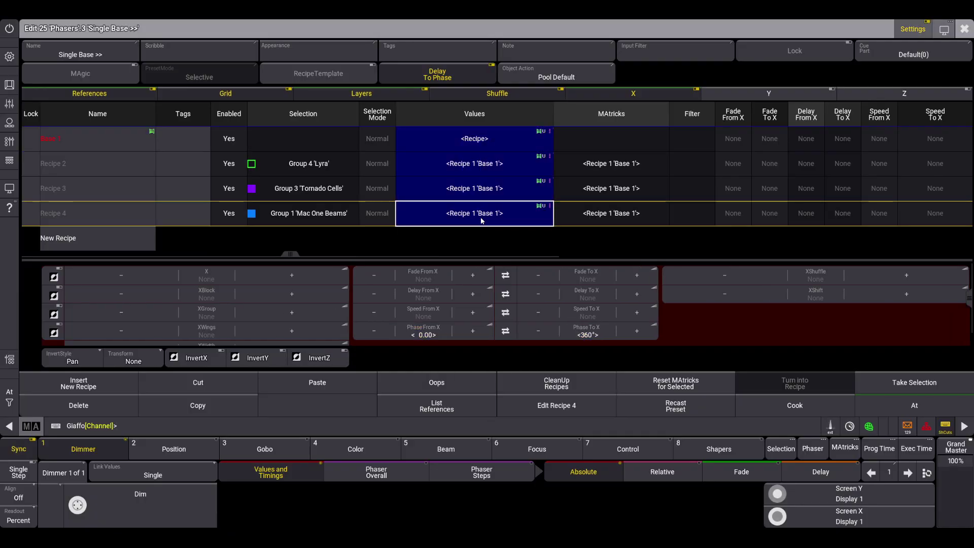
pyautogui.press('Escape')
# Call the Single Base >> phaser as a recipe template, check its lines in a widened Selection column, and clear the programmer
pyautogui.click(130, 376)
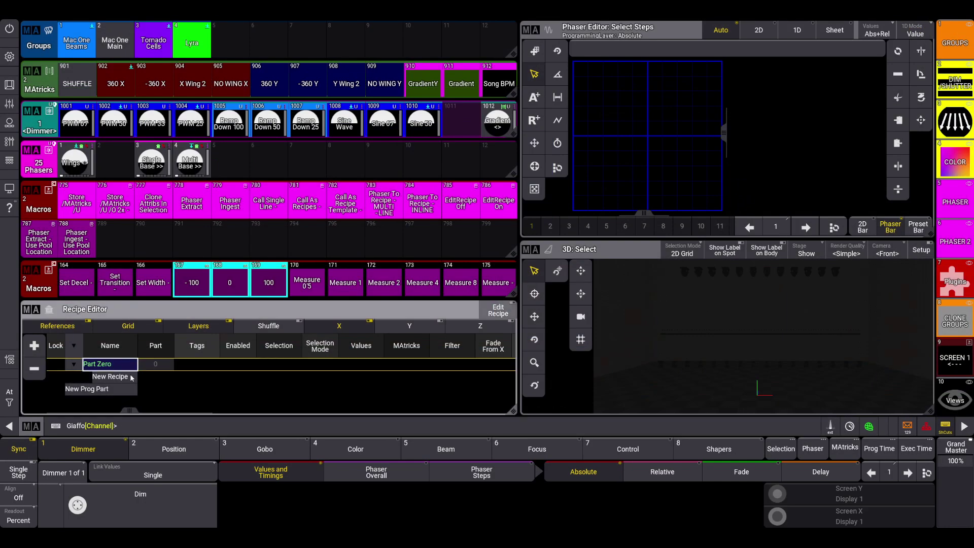
pyautogui.click(345, 200)
pyautogui.click(144, 150)
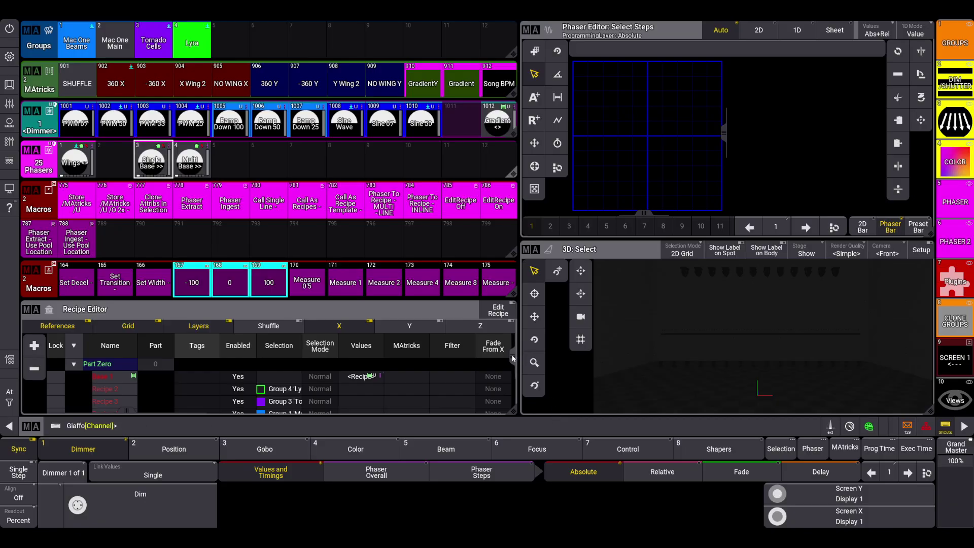
pyautogui.scroll(-3, 512, 358)
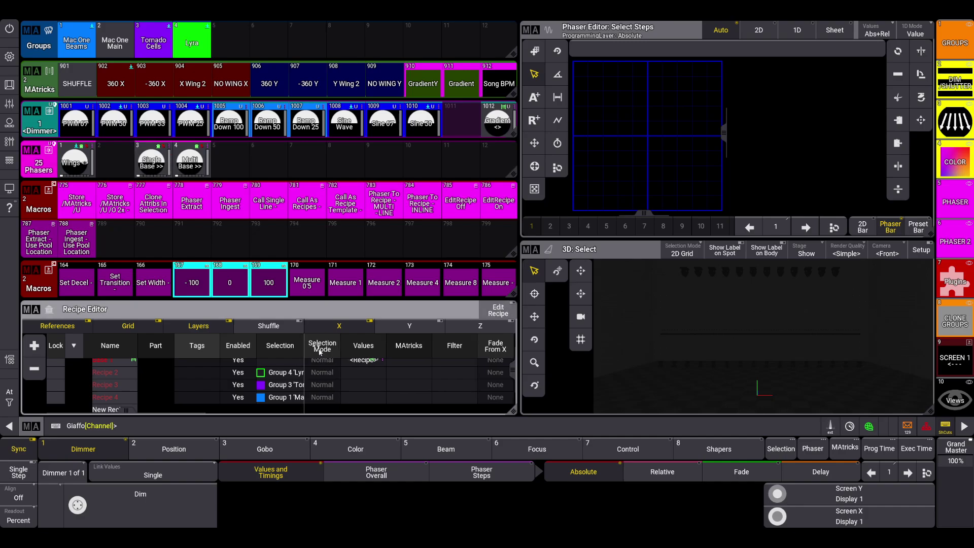
pyautogui.click(153, 164)
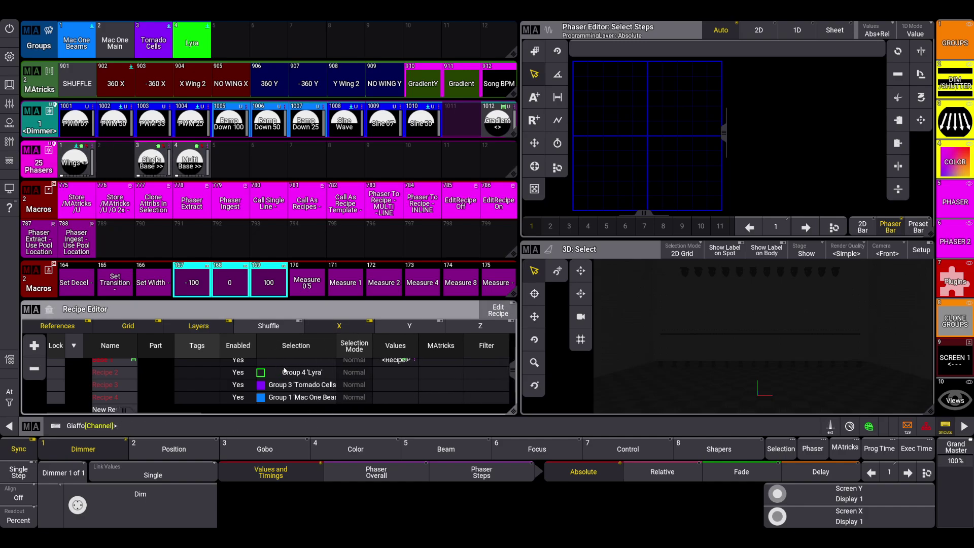
pyautogui.click(294, 398)
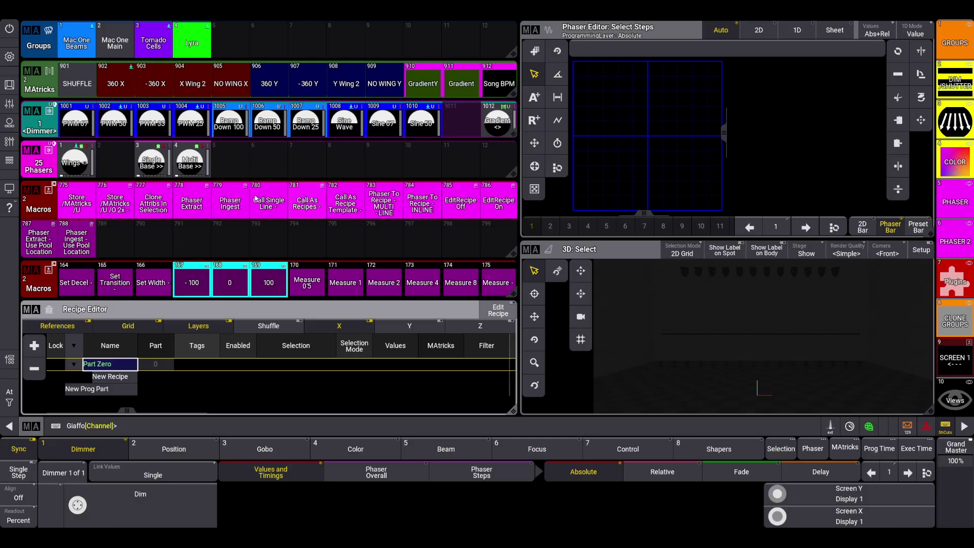
# Call the Single Base >> phaser as recipes, clear the programmer and turn recipe editing off
pyautogui.click(313, 212)
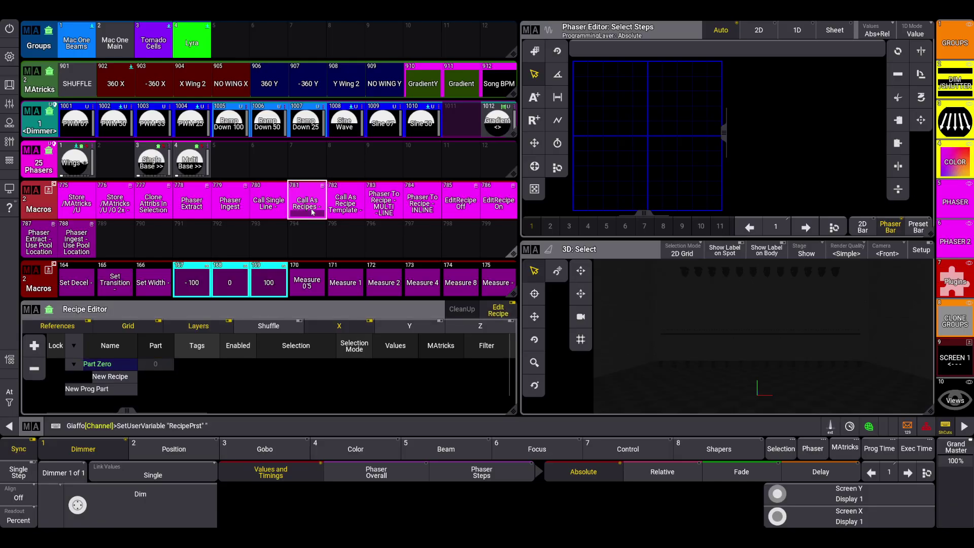
pyautogui.click(152, 165)
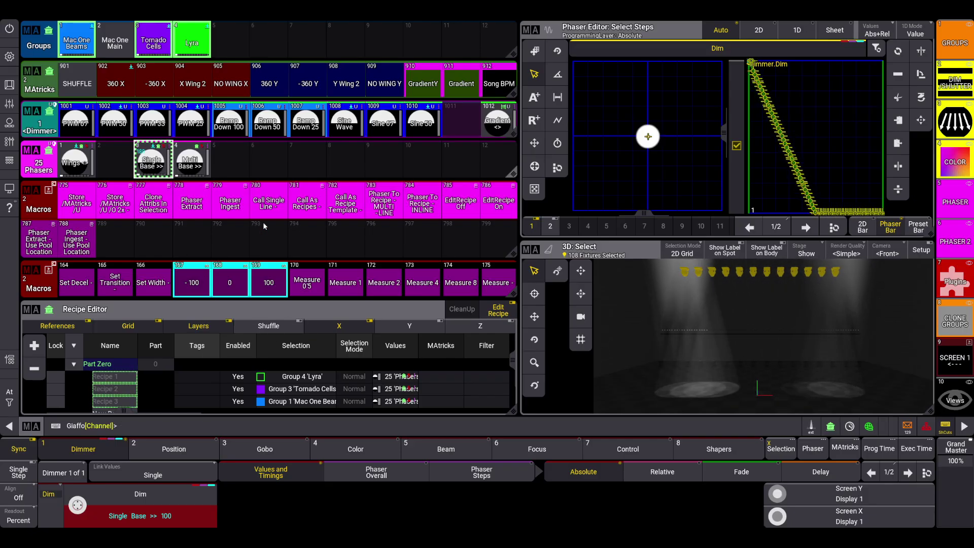
pyautogui.click(456, 241)
pyautogui.click(460, 202)
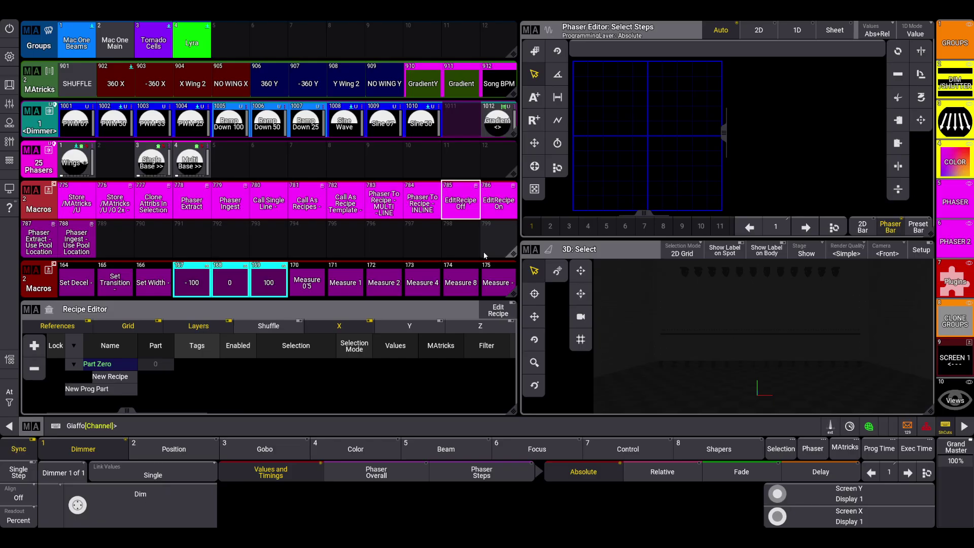
# Recall the Single Base >> phaser directly without recipes, select the Mac One Beams group and clear the programmer
pyautogui.click(155, 167)
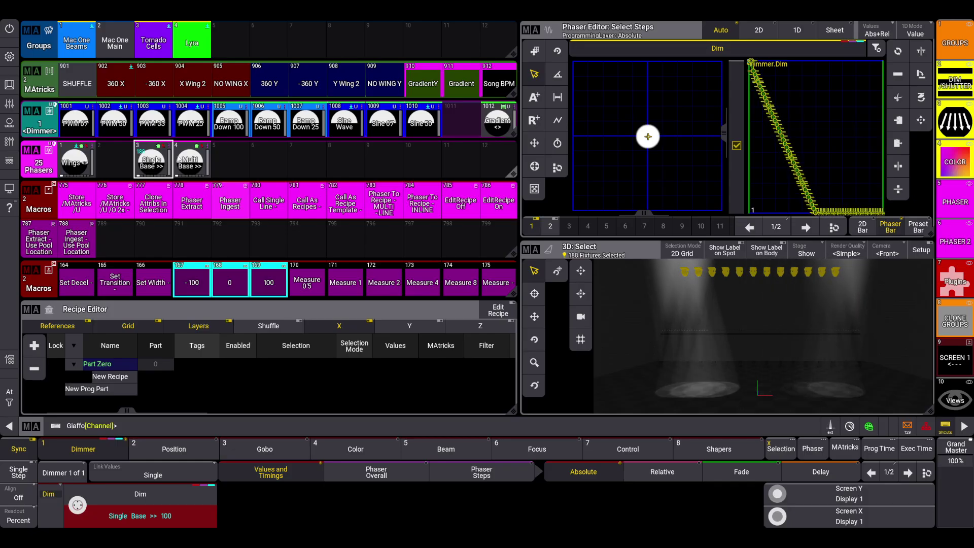
pyautogui.click(76, 41)
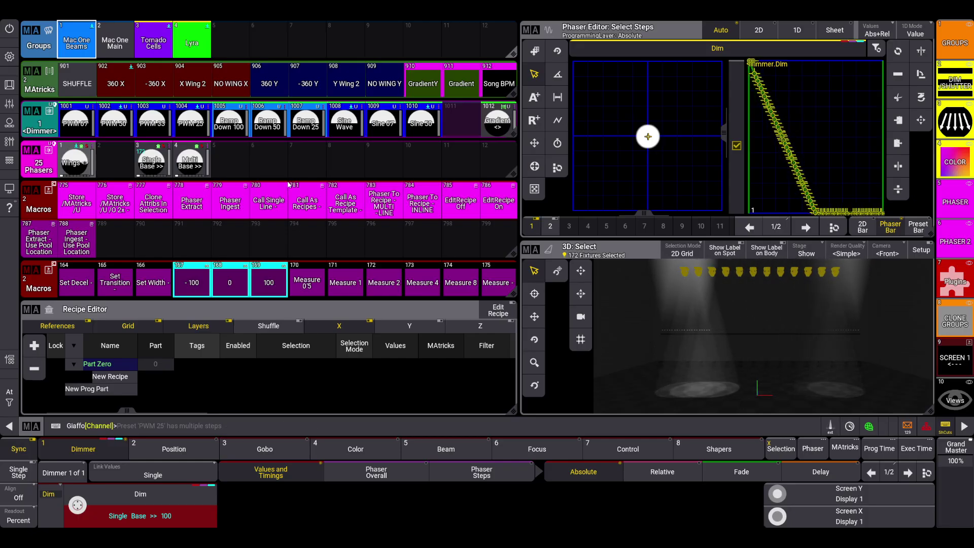
pyautogui.press('Escape')
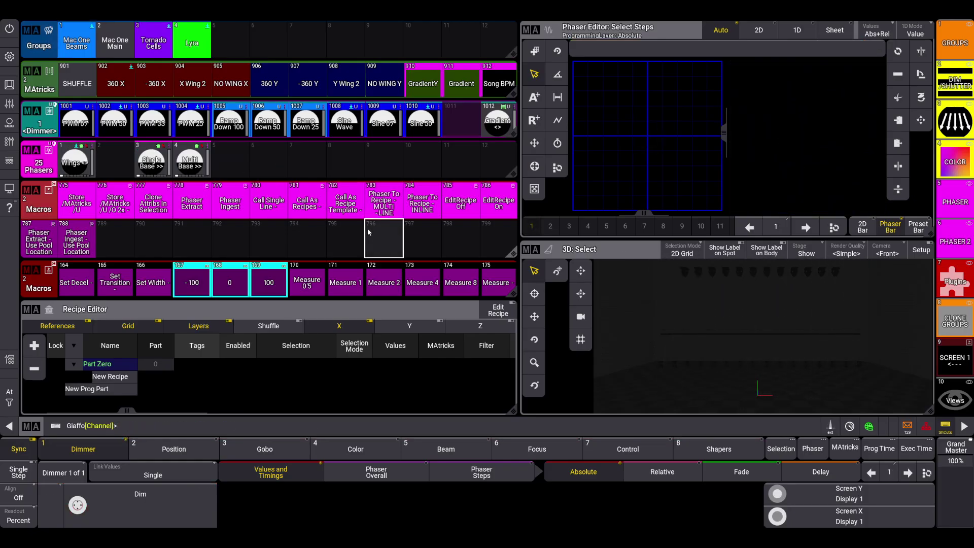
# Call the Single Base >> phaser as recipes and check its stored Lyra, Tornado Cells and Mac One Beams selections in the preset editor
pyautogui.click(308, 212)
pyautogui.click(153, 164)
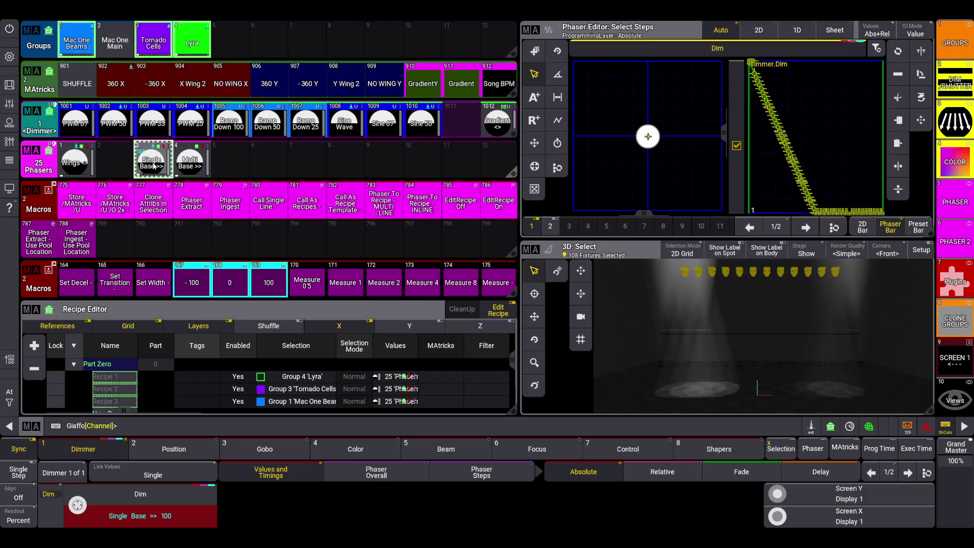
pyautogui.click(124, 170)
pyautogui.moveTo(125, 170); pyautogui.dragTo(115, 157)
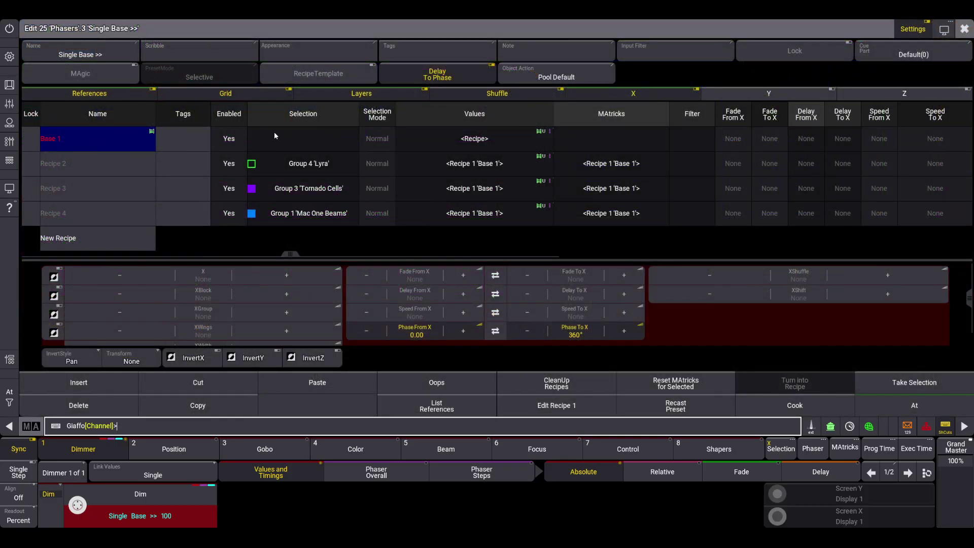
pyautogui.click(305, 165)
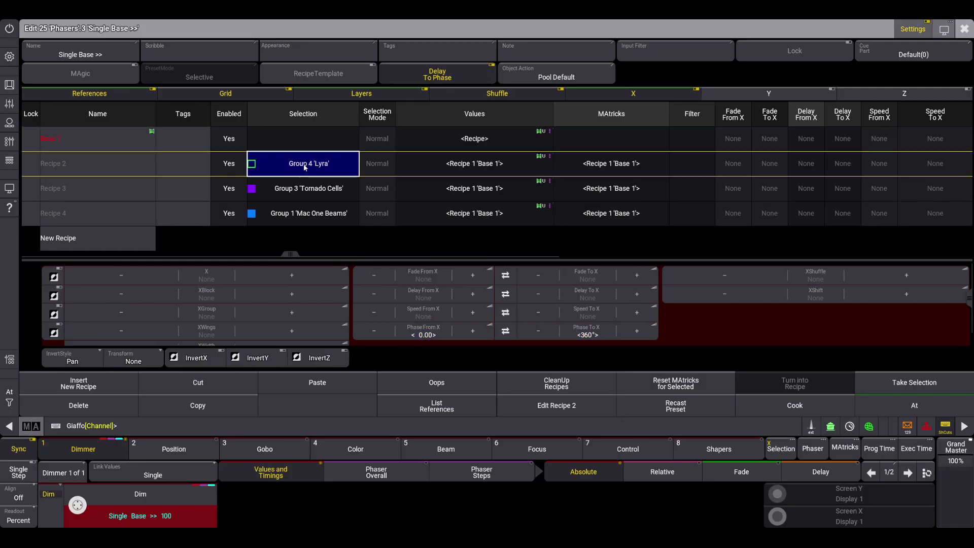
pyautogui.click(320, 189)
pyautogui.press('Down')
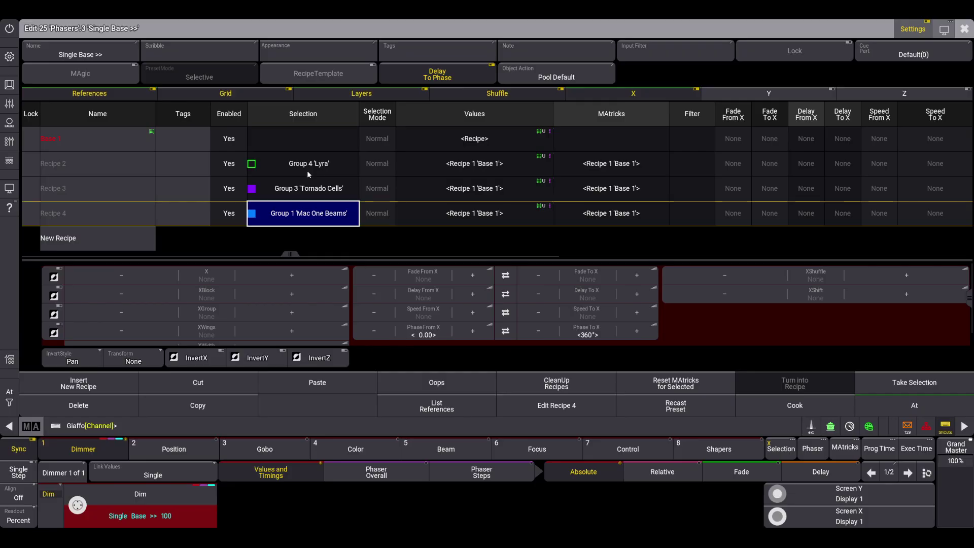
pyautogui.press('Escape')
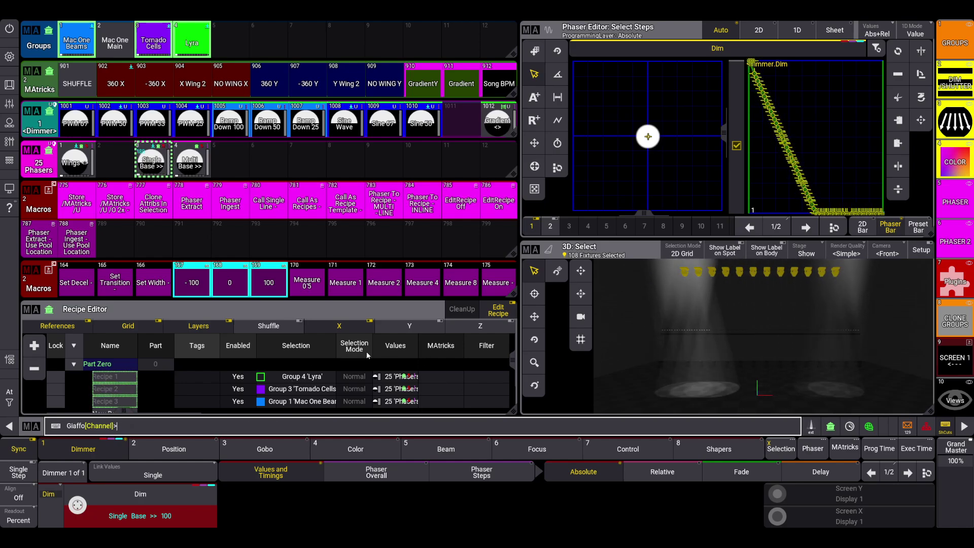
# Compare the Single Base >> phaser's recipe values with the lines in the Recipe Editor, and clear the programmer
pyautogui.rightClick(152, 160)
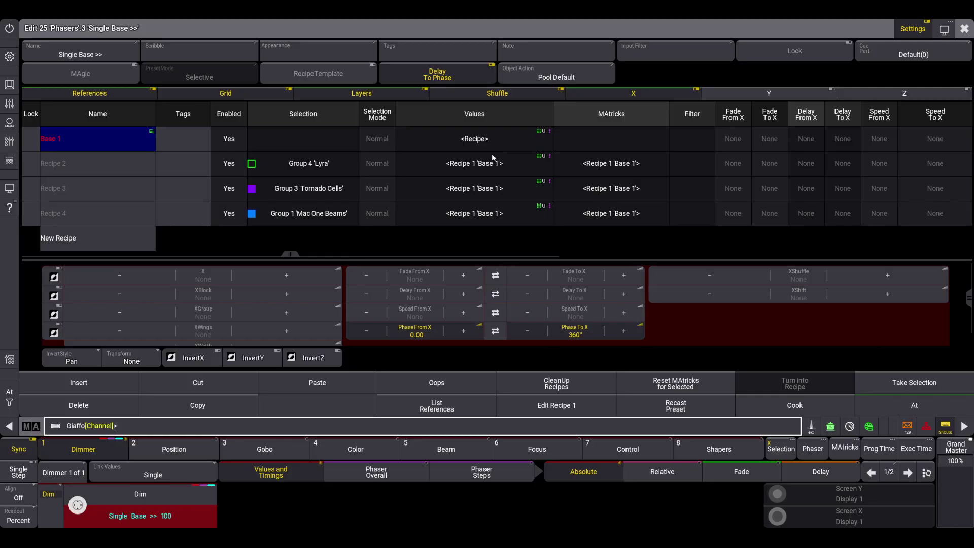
pyautogui.press('Escape')
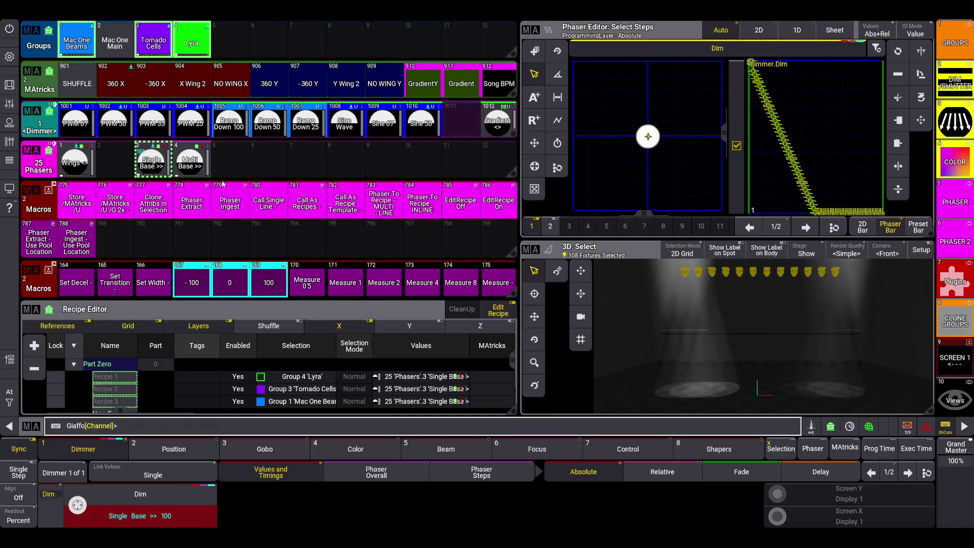
pyautogui.click(303, 242)
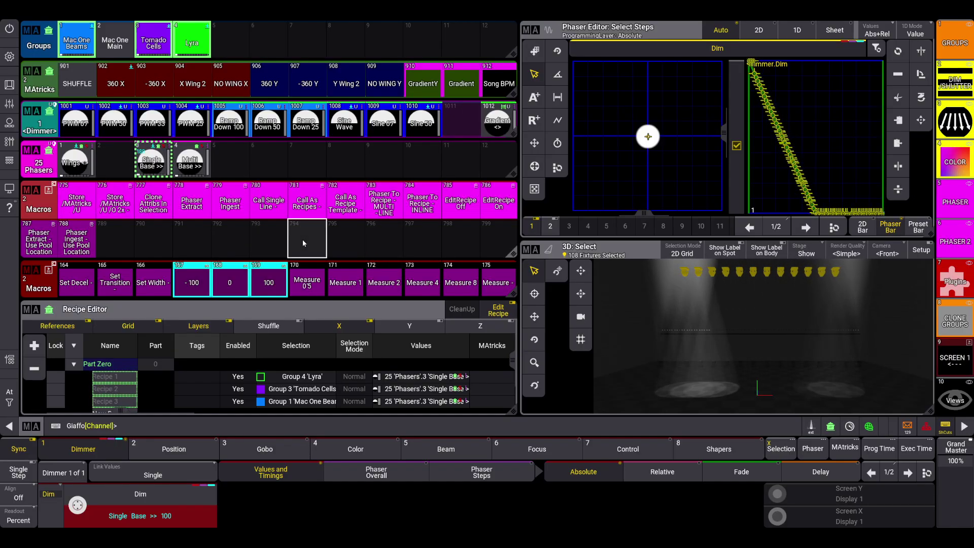
pyautogui.press('Delete')
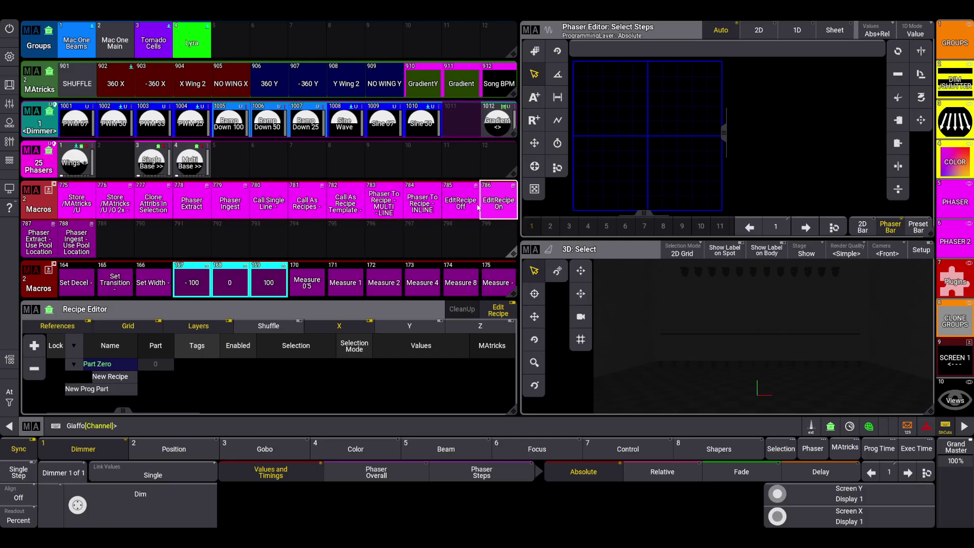
# Turn recipe editing off with the EditRecipe Off macro and inspect the macro's Lua command line
pyautogui.click(462, 212)
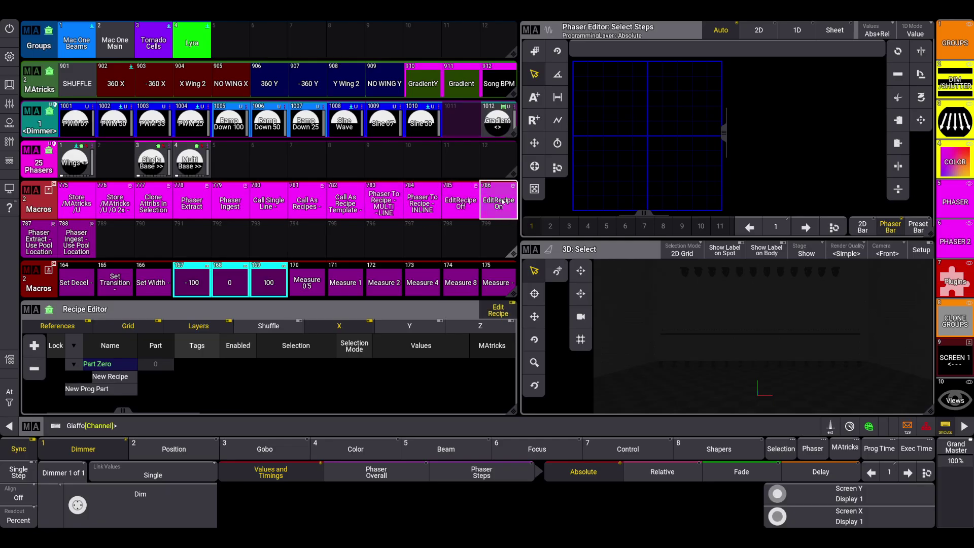
pyautogui.moveTo(463, 219); pyautogui.dragTo(440, 196)
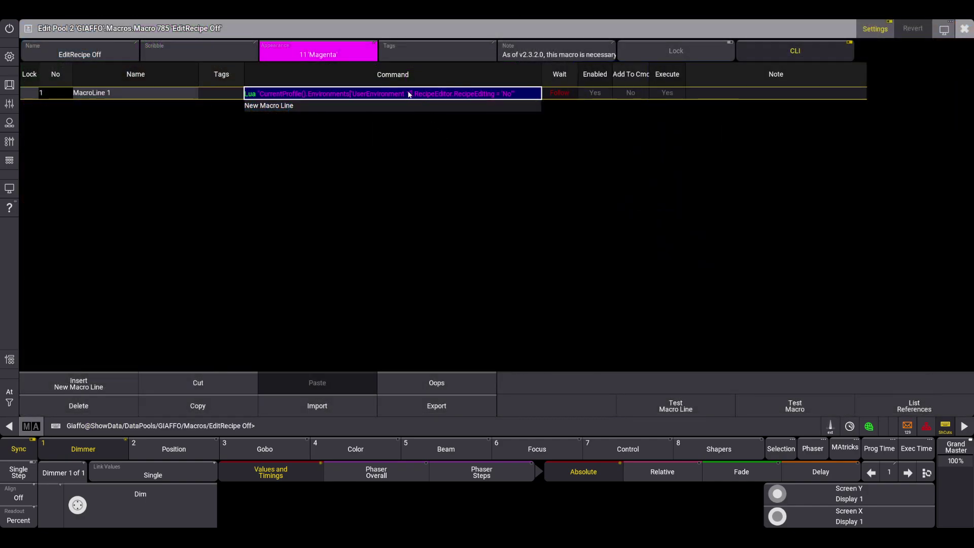
pyautogui.press('Escape')
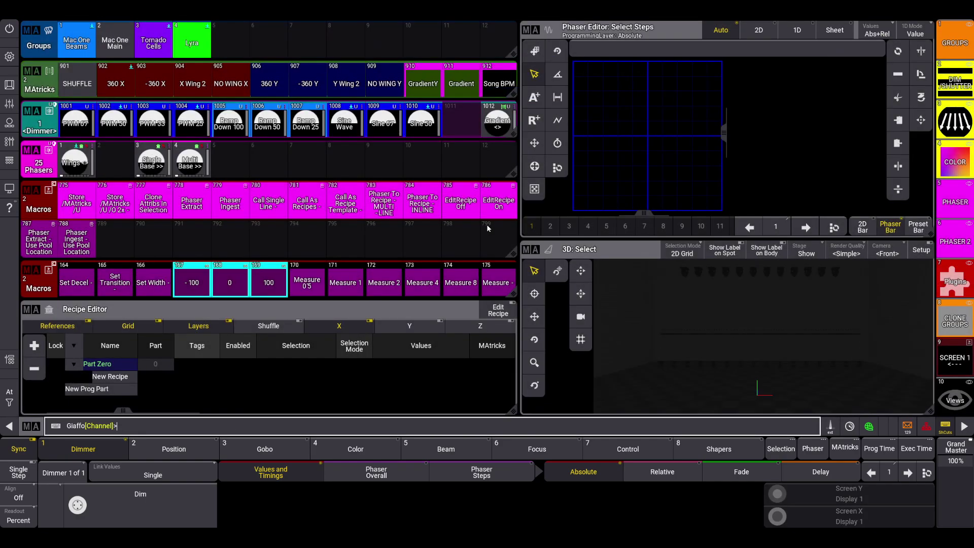
pyautogui.click(471, 204)
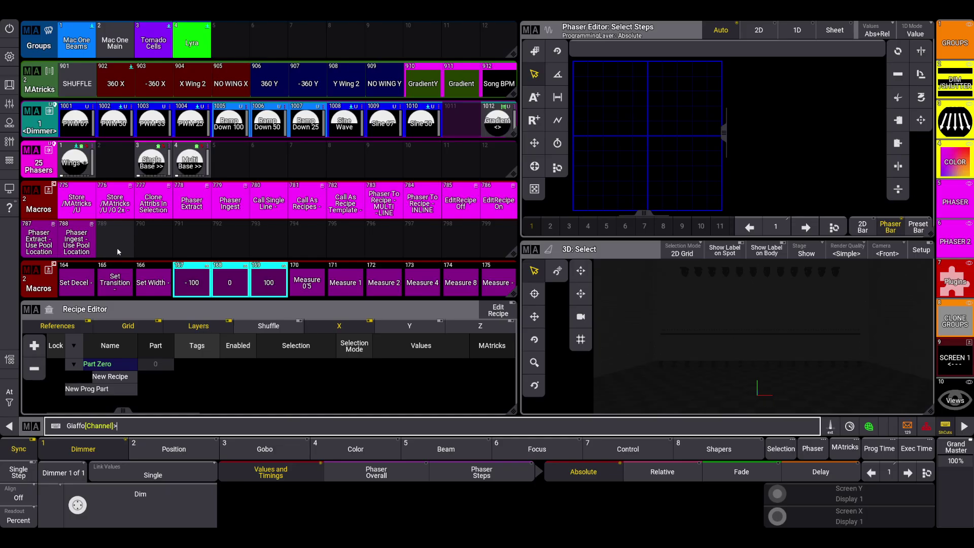
# Review the Selection column of all recipe lines and the base line's value in the Single Base >> phaser, closing its editor
pyautogui.moveTo(151, 161); pyautogui.dragTo(121, 160)
pyautogui.click(327, 165)
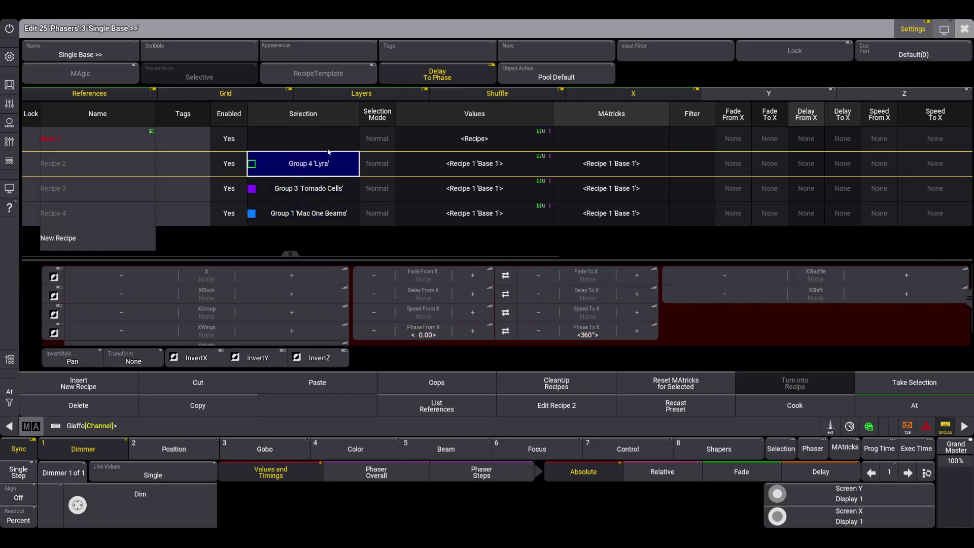
pyautogui.click(328, 149)
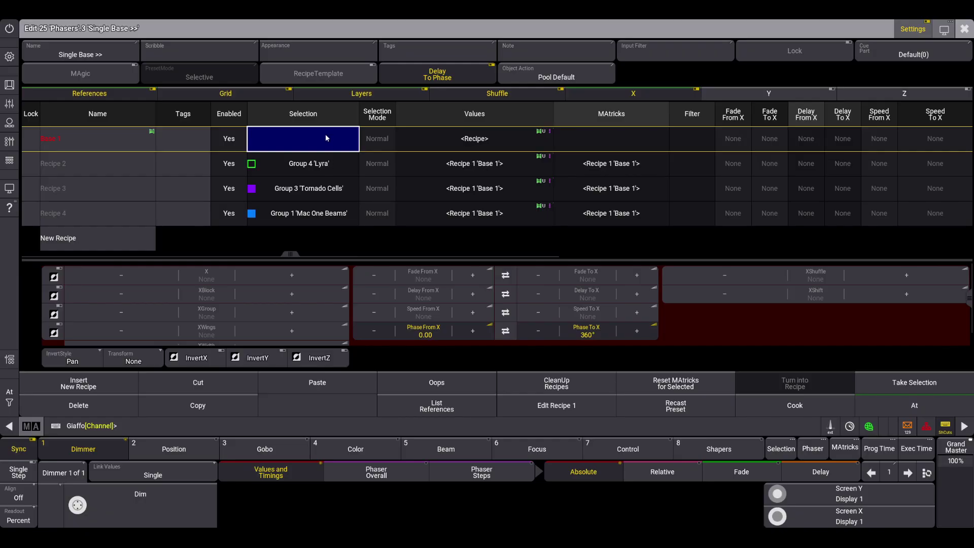
pyautogui.moveTo(325, 134); pyautogui.dragTo(304, 213)
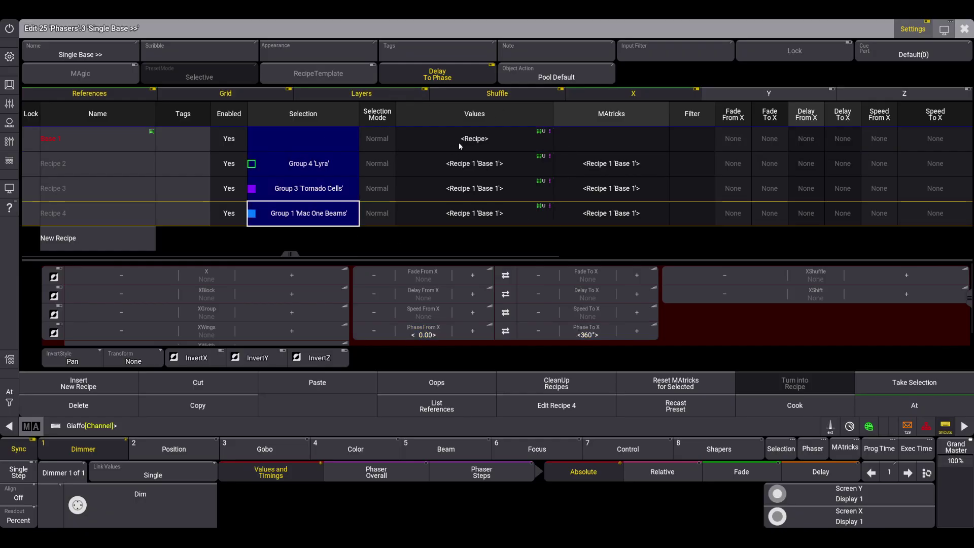
pyautogui.click(477, 144)
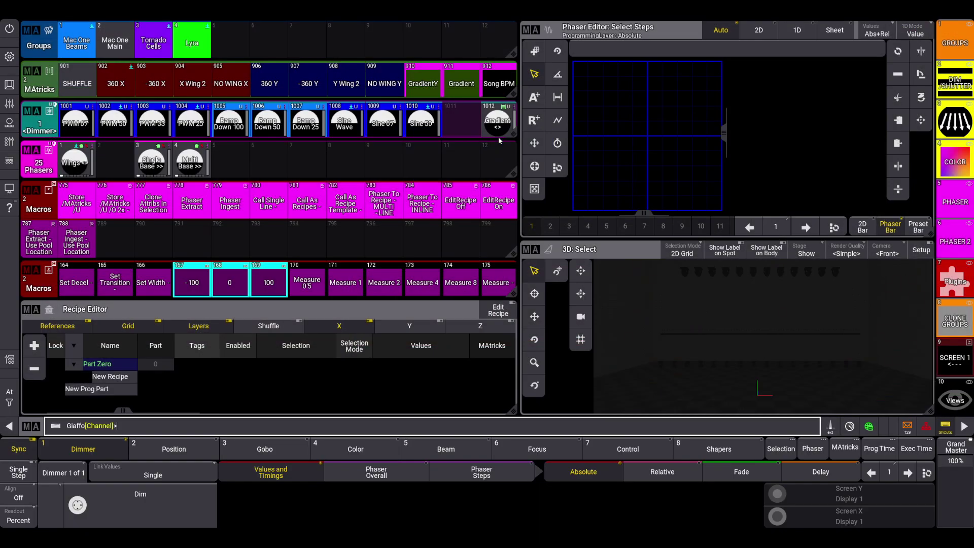
# Extract the Single Base >> phaser's base into slot 6 of the Phasers pool
pyautogui.click(192, 203)
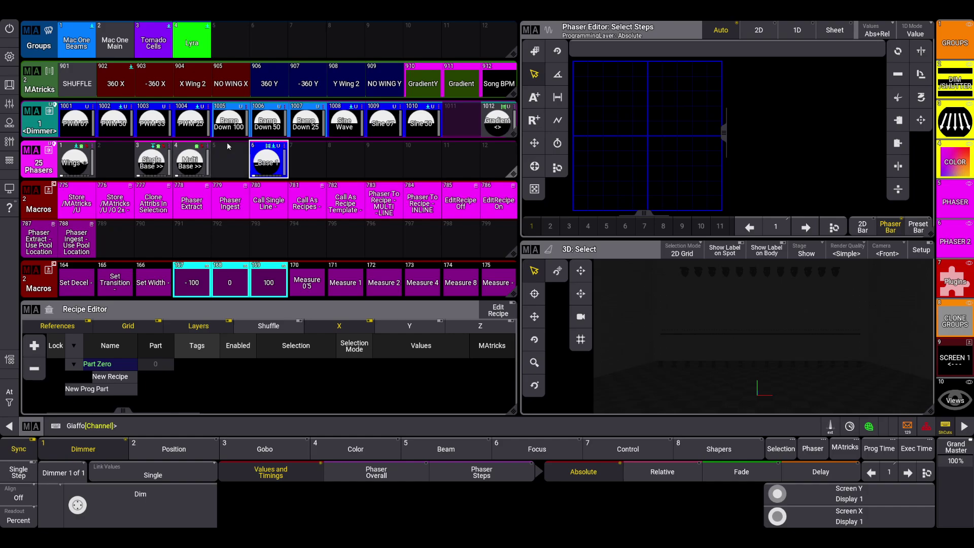
# Move the extracted base phaser from slot 6 to slot 8 of the Phasers pool and ingest it back into Single Base >>
pyautogui.click(277, 169)
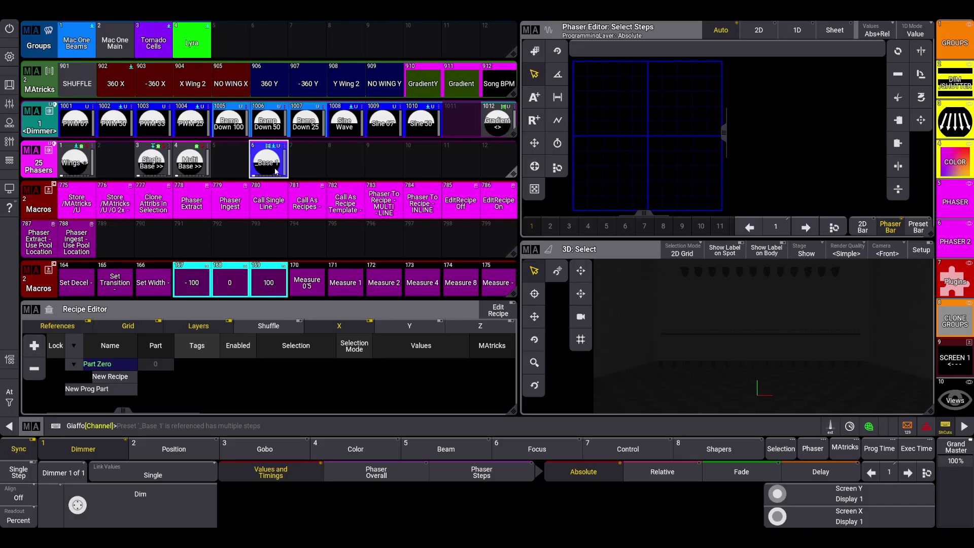
pyautogui.click(277, 171)
pyautogui.click(275, 168)
pyautogui.moveTo(277, 162); pyautogui.dragTo(347, 163)
pyautogui.click(348, 162)
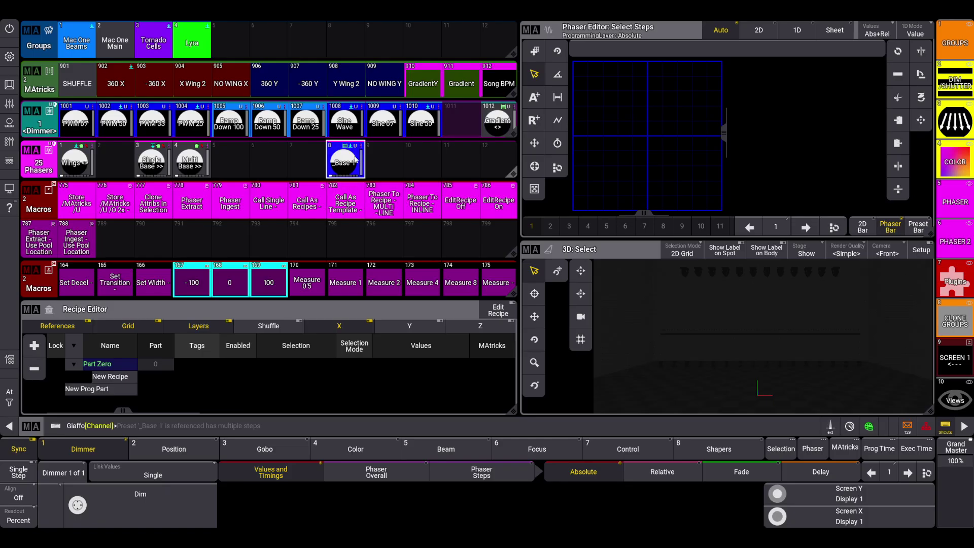
pyautogui.click(350, 166)
pyautogui.click(350, 166)
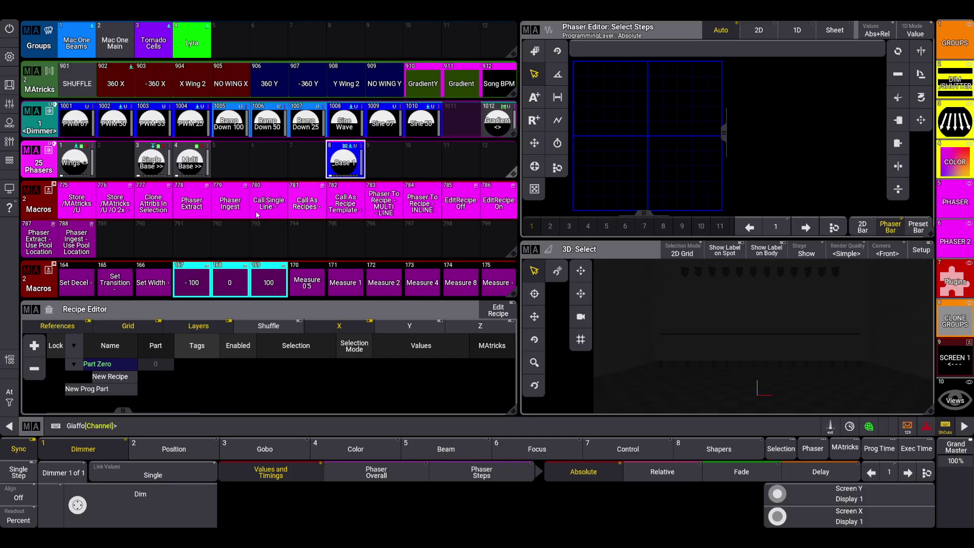
pyautogui.click(228, 206)
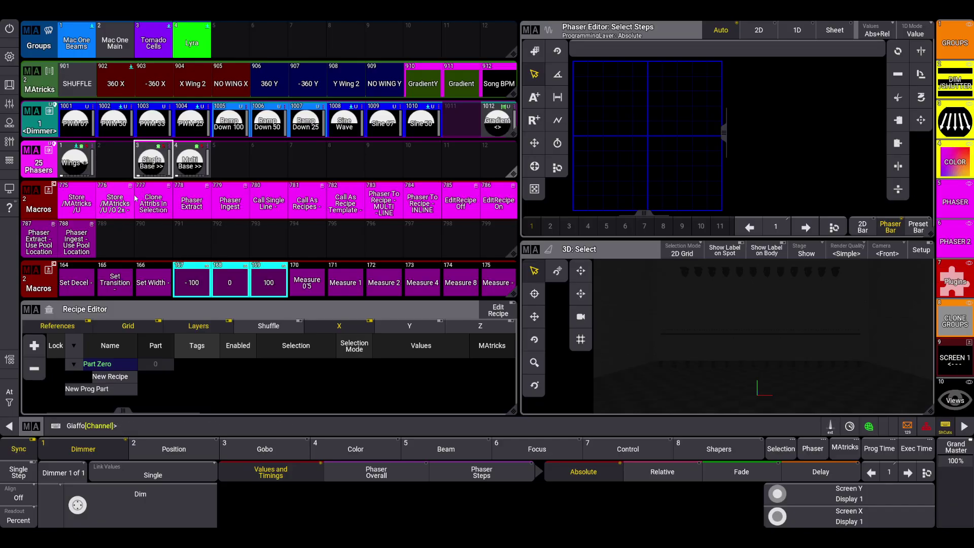
# Extract the Single Base >> phaser's base into slot 7 of the Phasers pool with the Phaser Extract - Use Pool Location macro
pyautogui.click(38, 250)
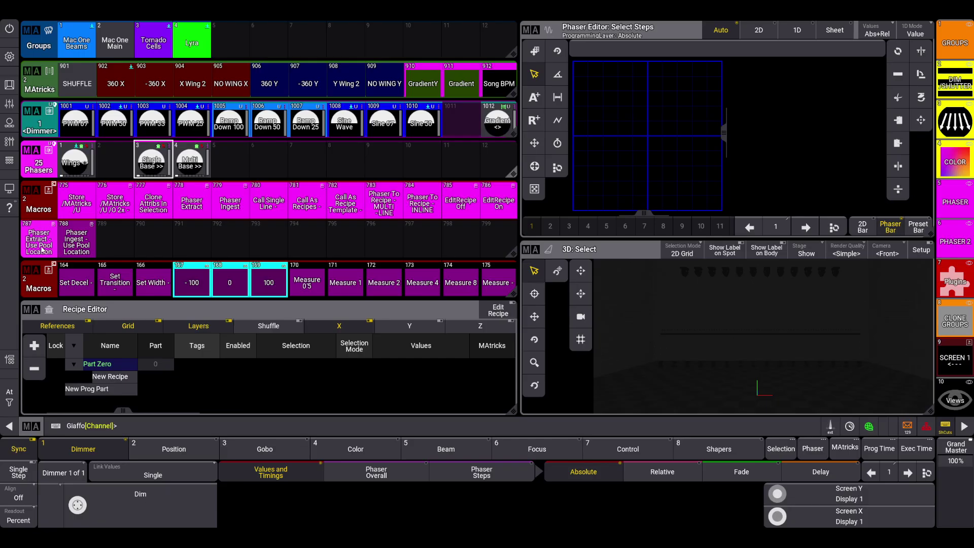
pyautogui.click(163, 168)
pyautogui.click(293, 167)
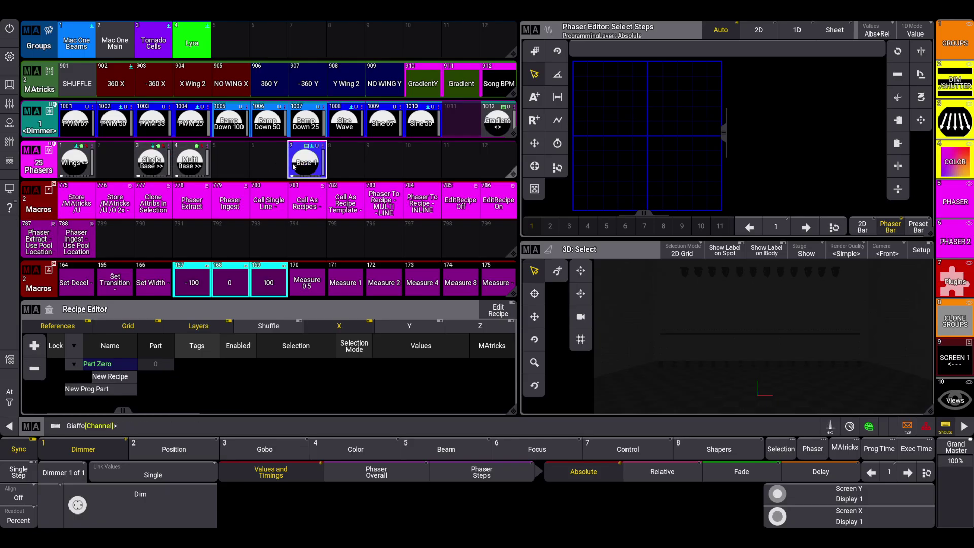
# Move the extracted base phaser from slot 7 to slot 10 of the Phasers pool
pyautogui.click(235, 200)
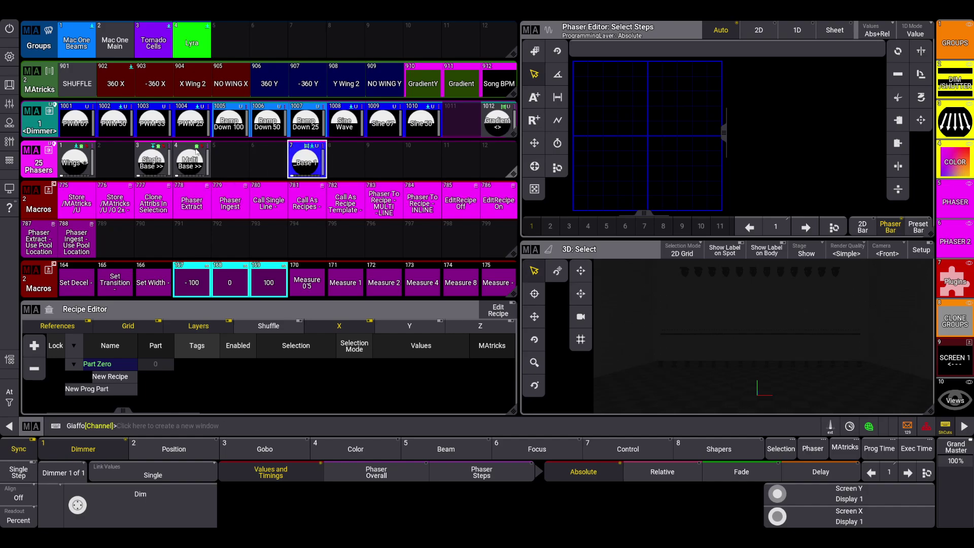
pyautogui.click(302, 165)
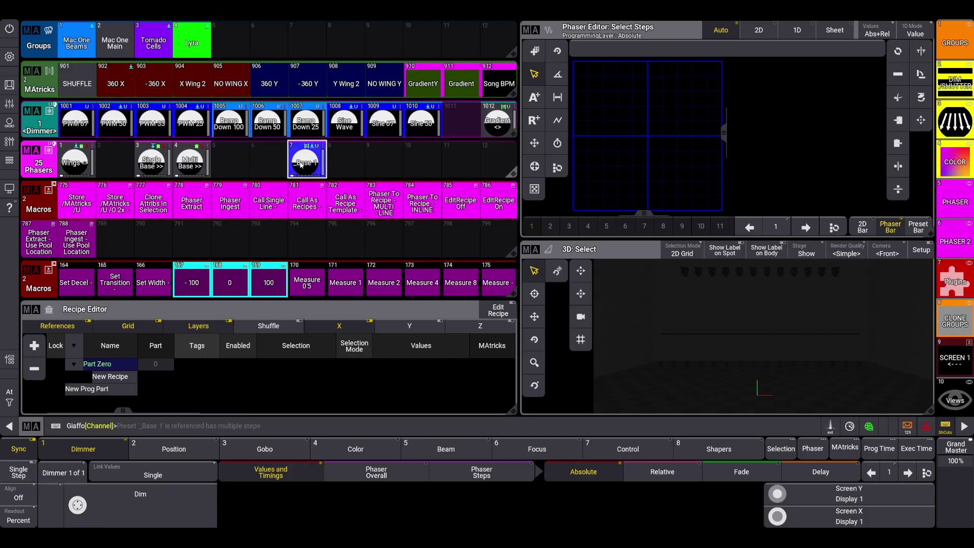
pyautogui.moveTo(302, 165); pyautogui.dragTo(421, 160)
# Ingest the relocated base phaser back into Single Base >> with the Phaser Ingest - Use Pool Location macro
pyautogui.click(145, 167)
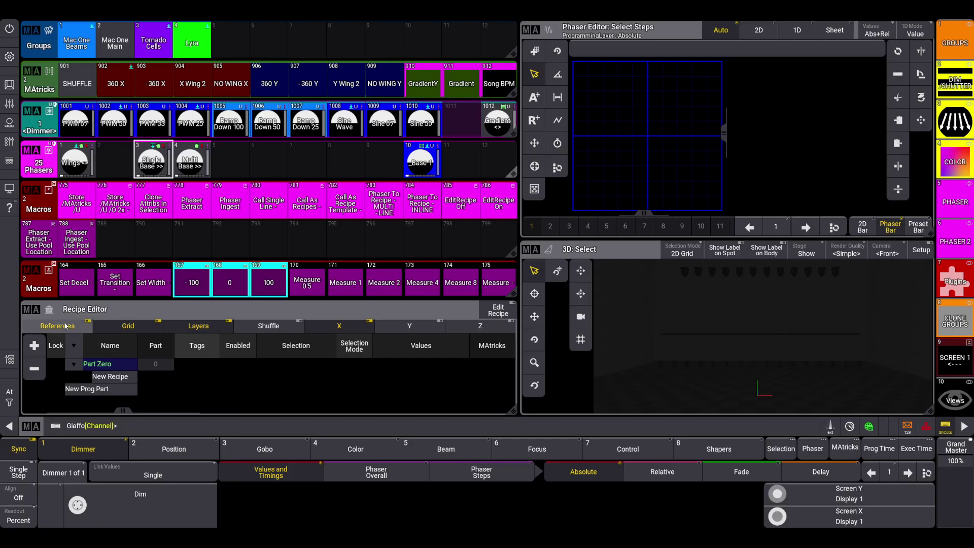
pyautogui.moveTo(421, 161); pyautogui.dragTo(455, 161)
pyautogui.click(304, 162)
pyautogui.click(75, 234)
pyautogui.click(148, 165)
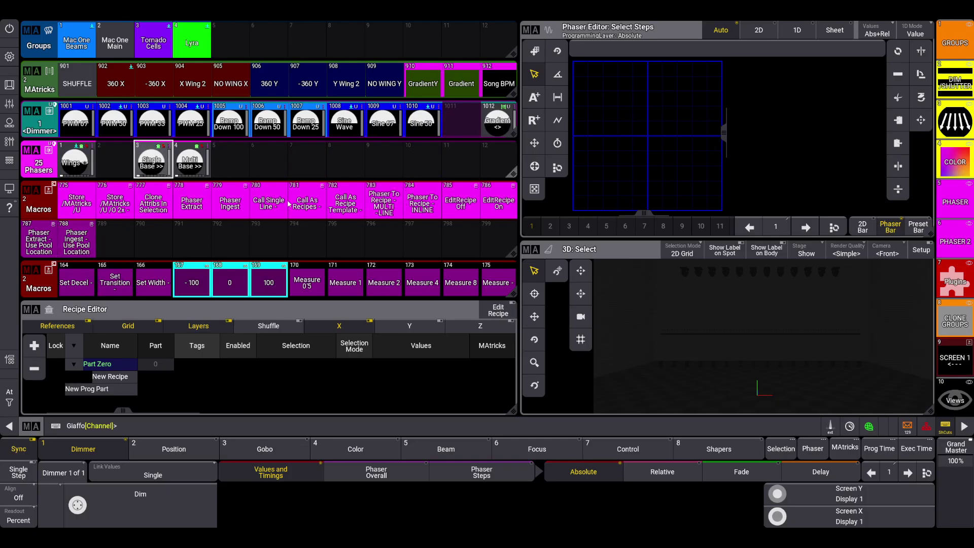
# Start another base extraction with the Phaser Extract - Use Pool Location macro
pyautogui.click(47, 247)
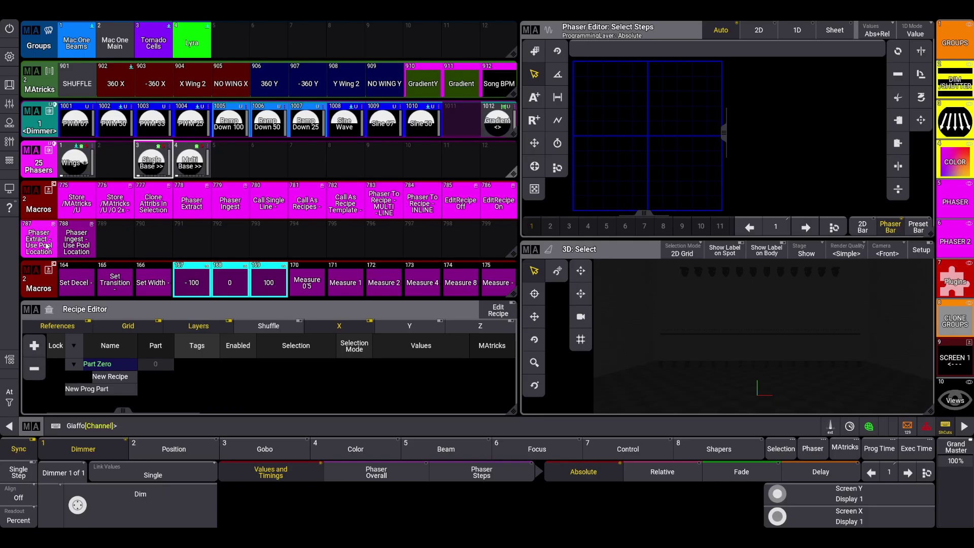